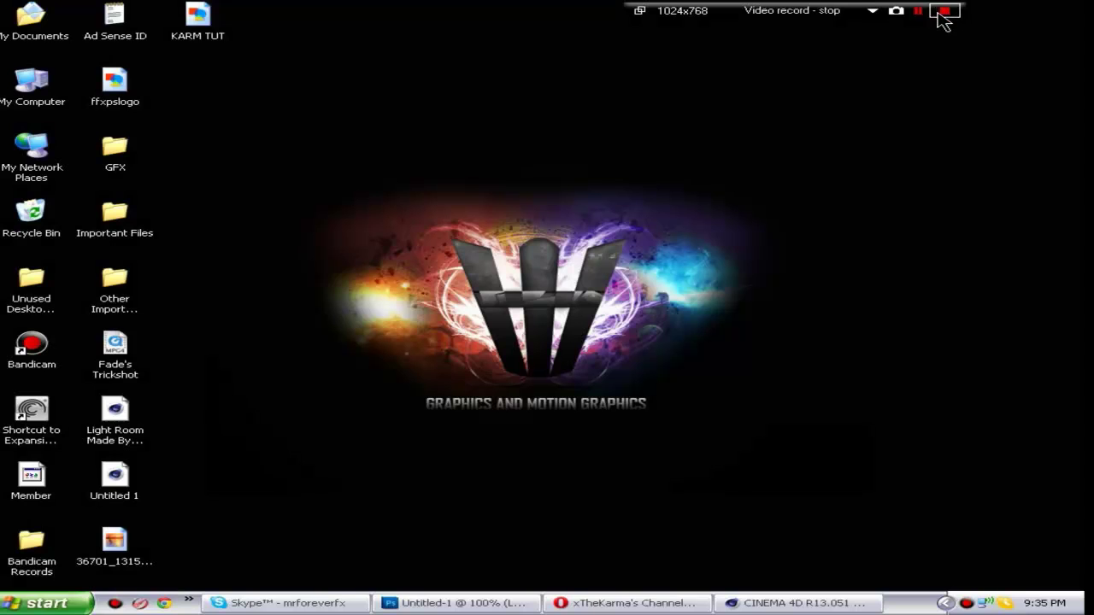
Start the Bandicam recording and bring the Cinema 4D window forward.
click(945, 11)
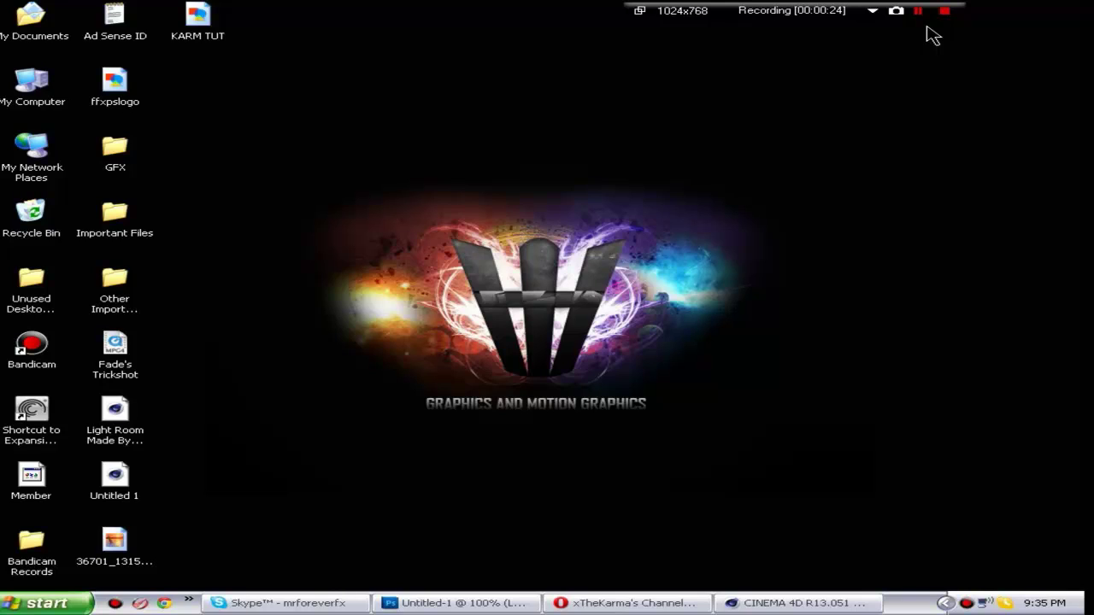
click(867, 603)
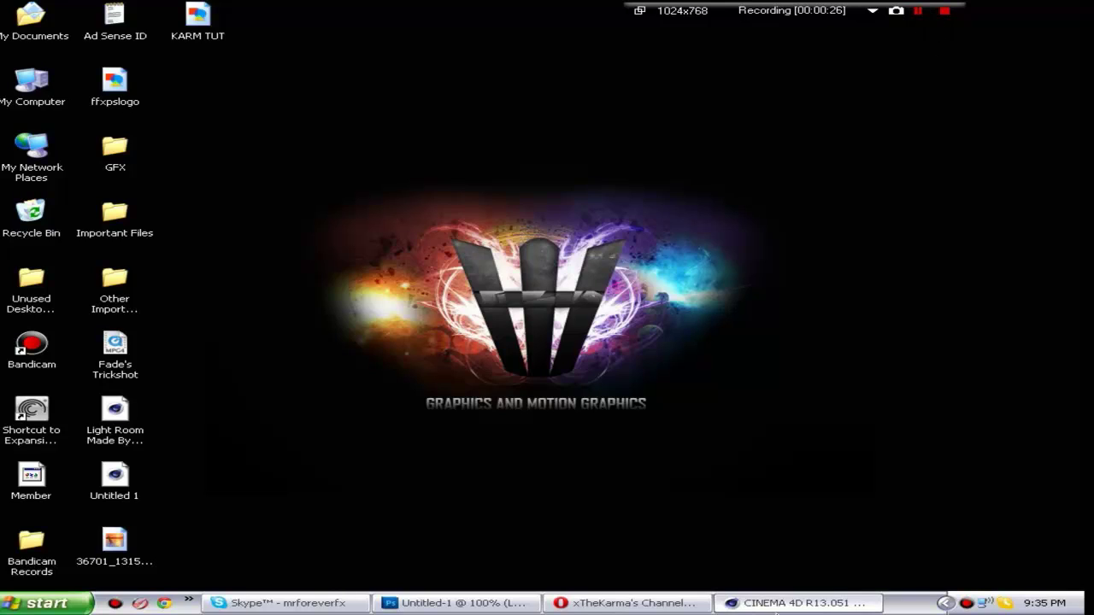
Show the YouTube channel page in Opera, then return to the Cinema 4D KARM scene.
click(782, 604)
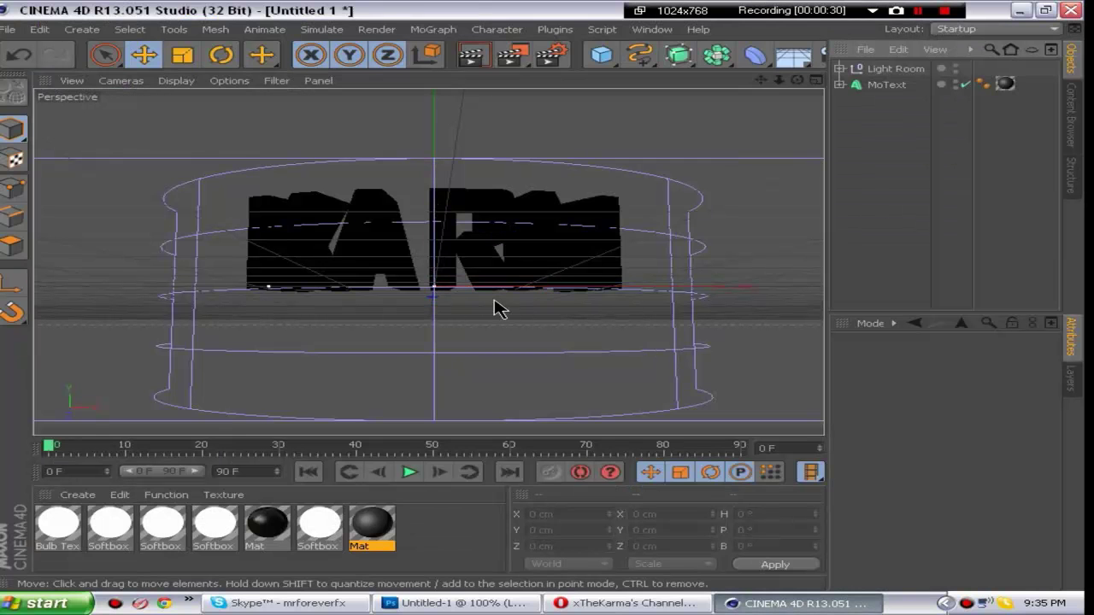
click(632, 603)
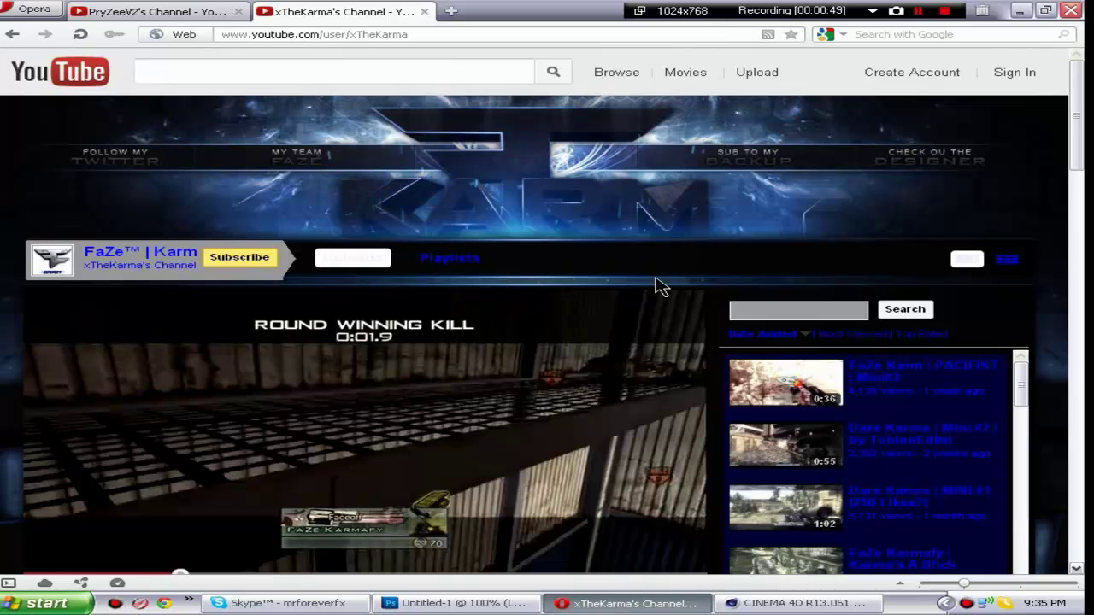
click(766, 602)
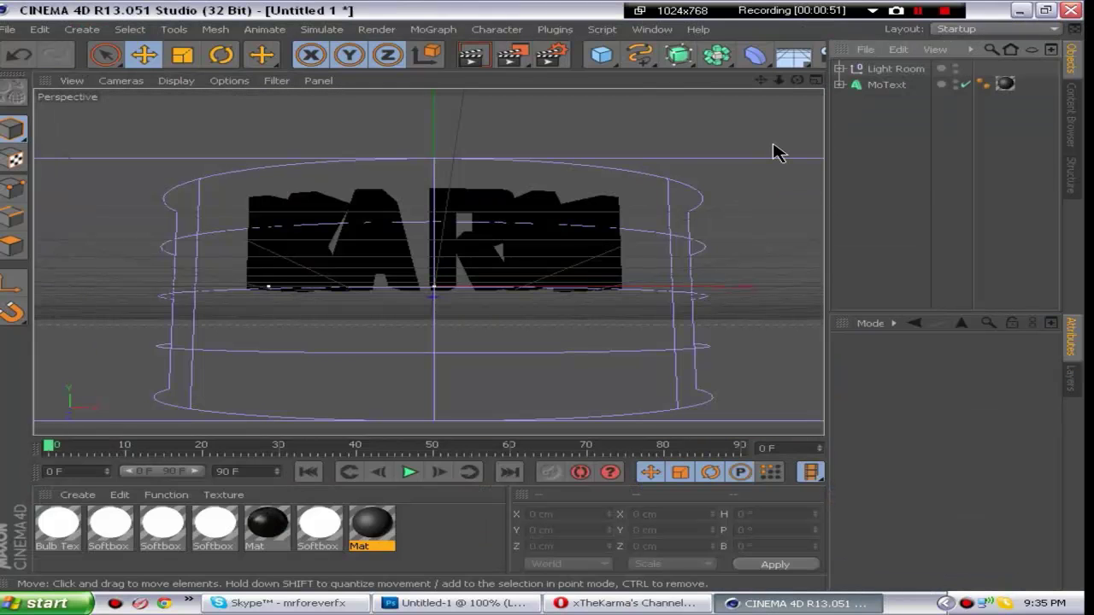
Delete the old MoText object and add a fresh MoGraph MoText.
click(886, 86)
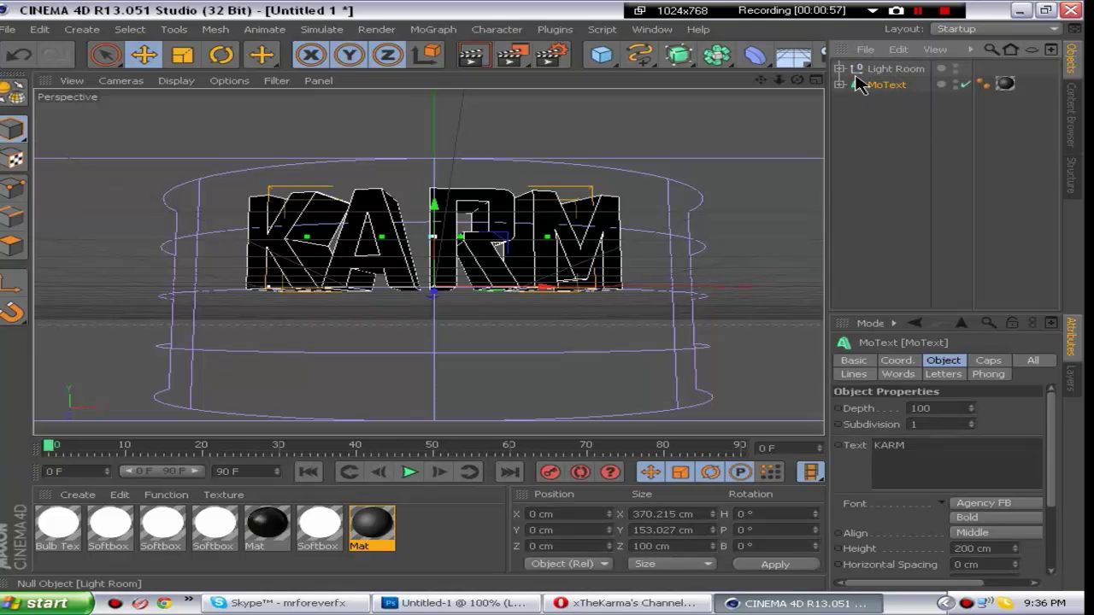
key(Delete)
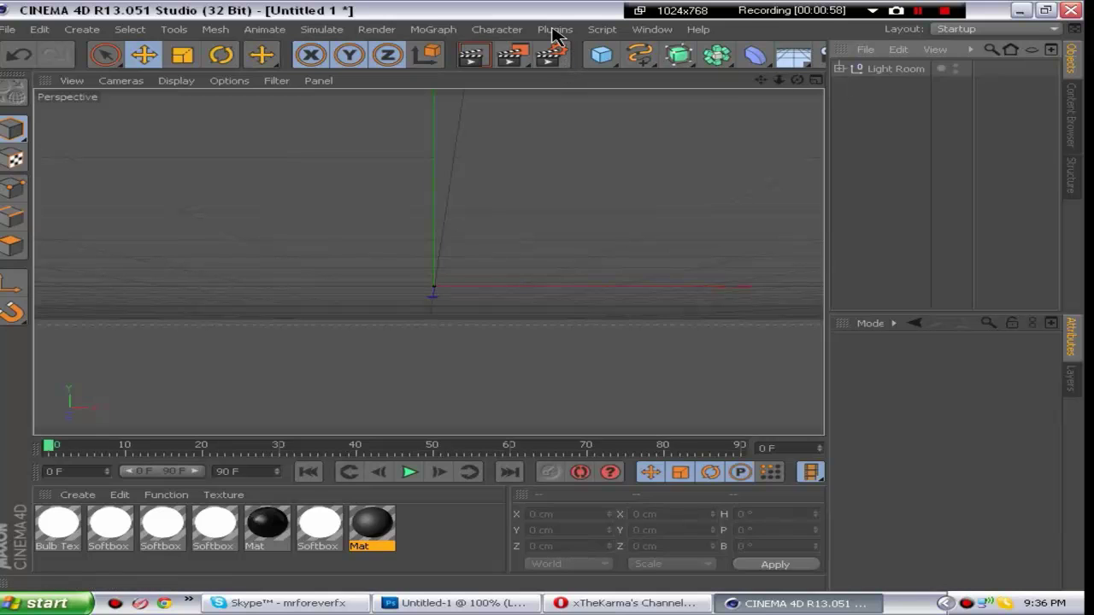
click(503, 31)
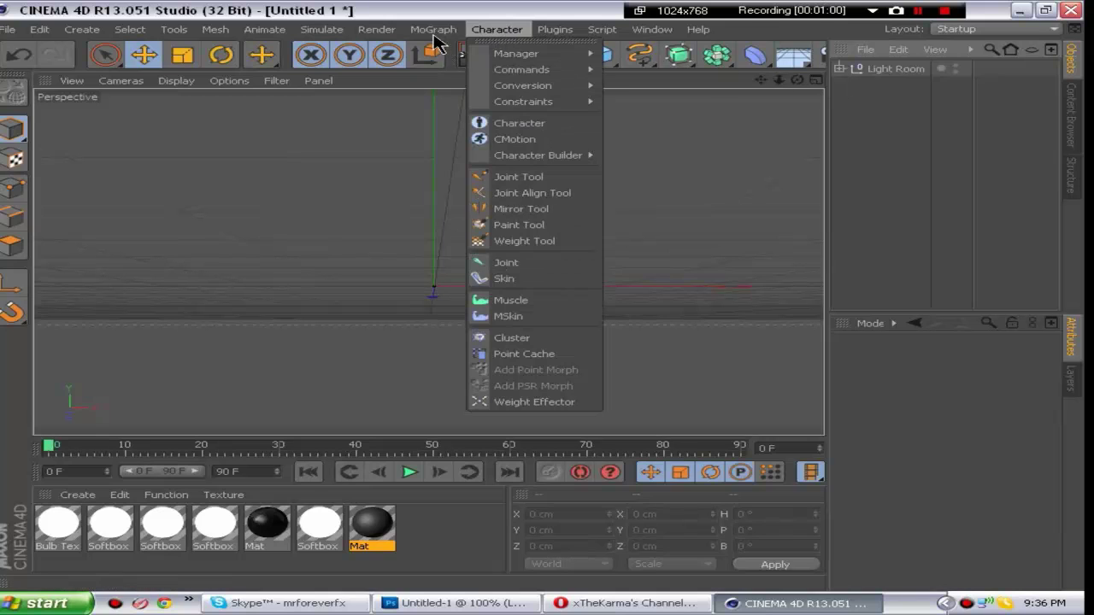
mouse_move(434, 39)
click(465, 216)
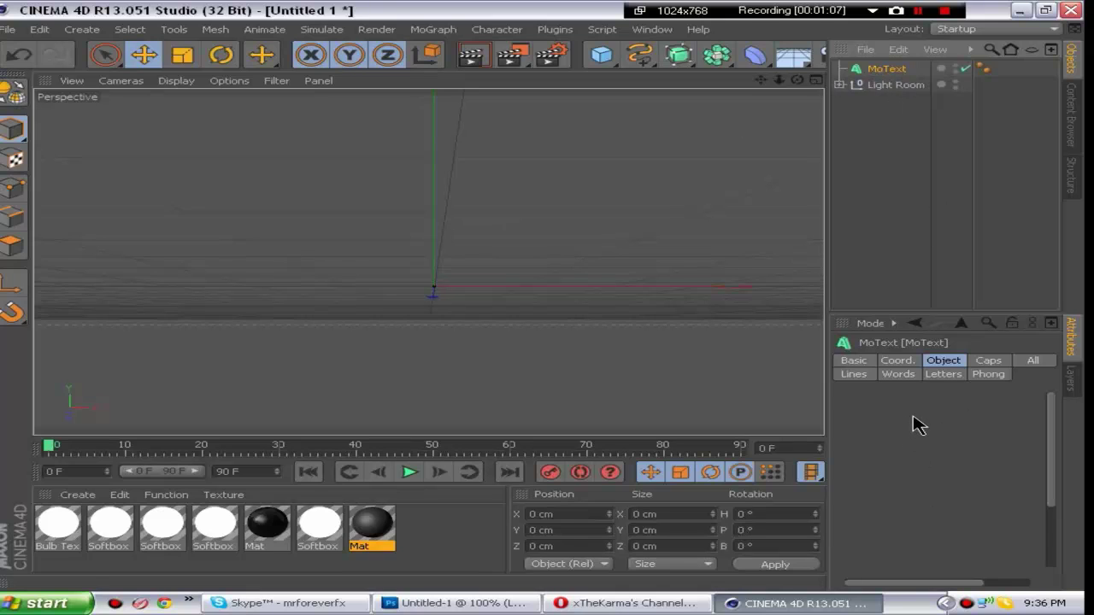
Set the MoText to read KARM in Agency FB Bold with Middle alignment.
double_click(859, 445)
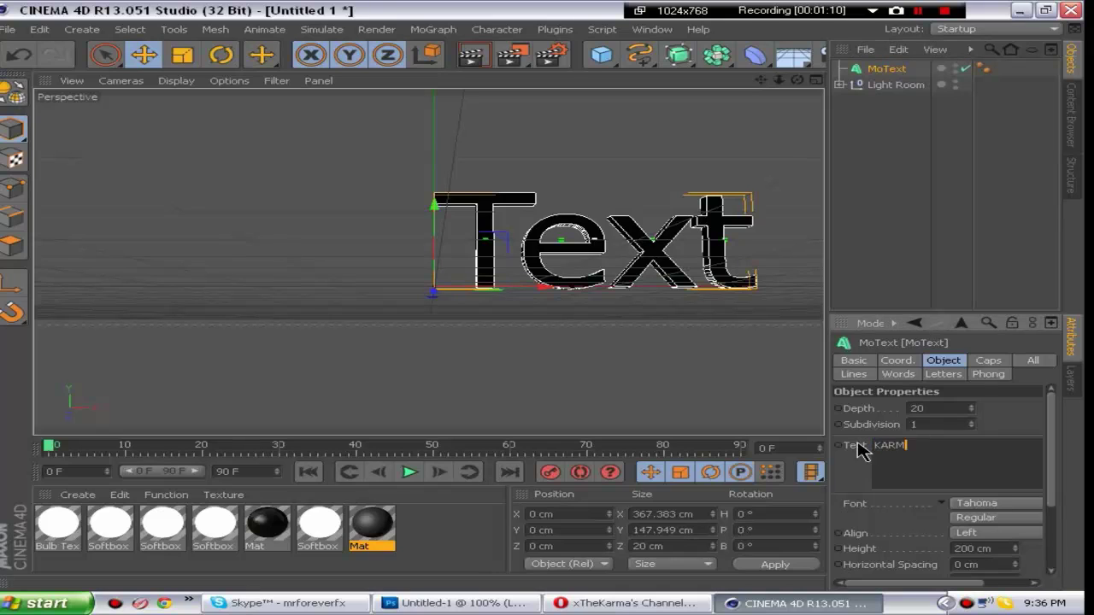
click(983, 503)
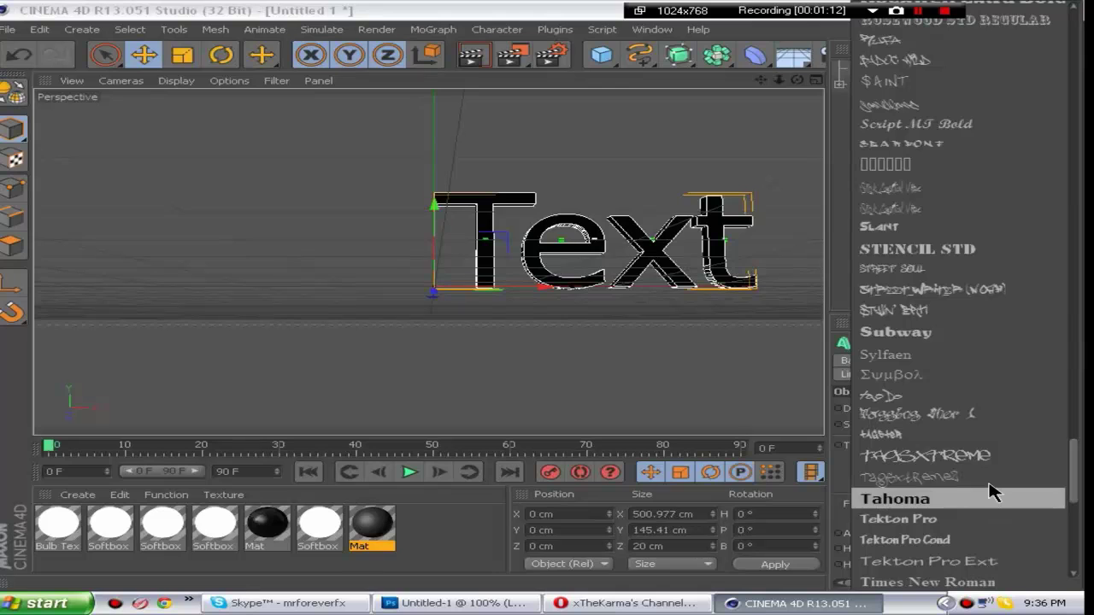
scroll(1000, 412, up, 20)
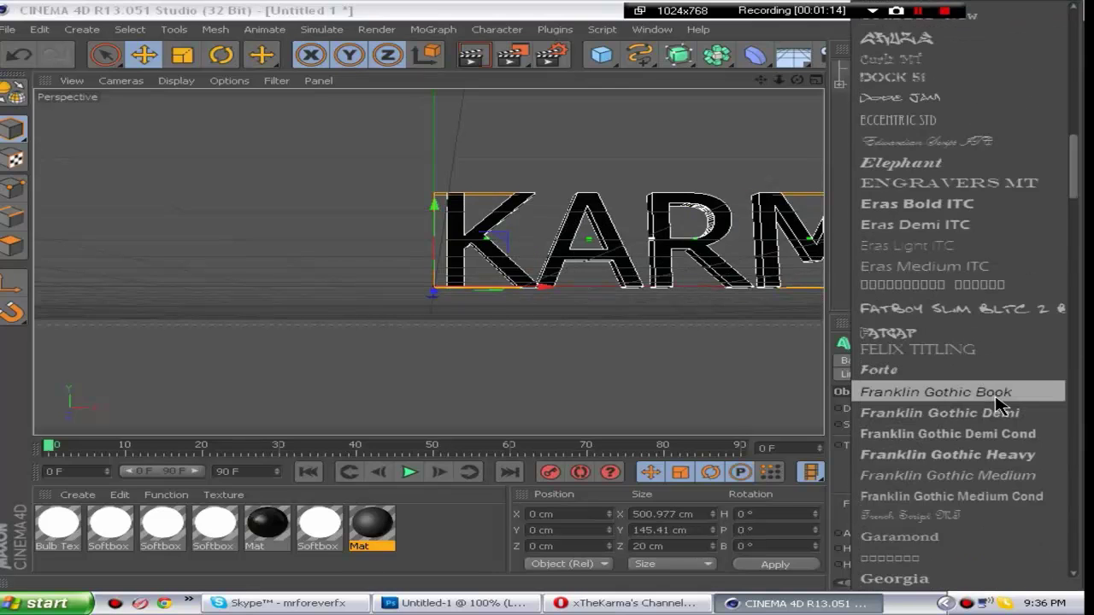
scroll(1000, 408, up, 5)
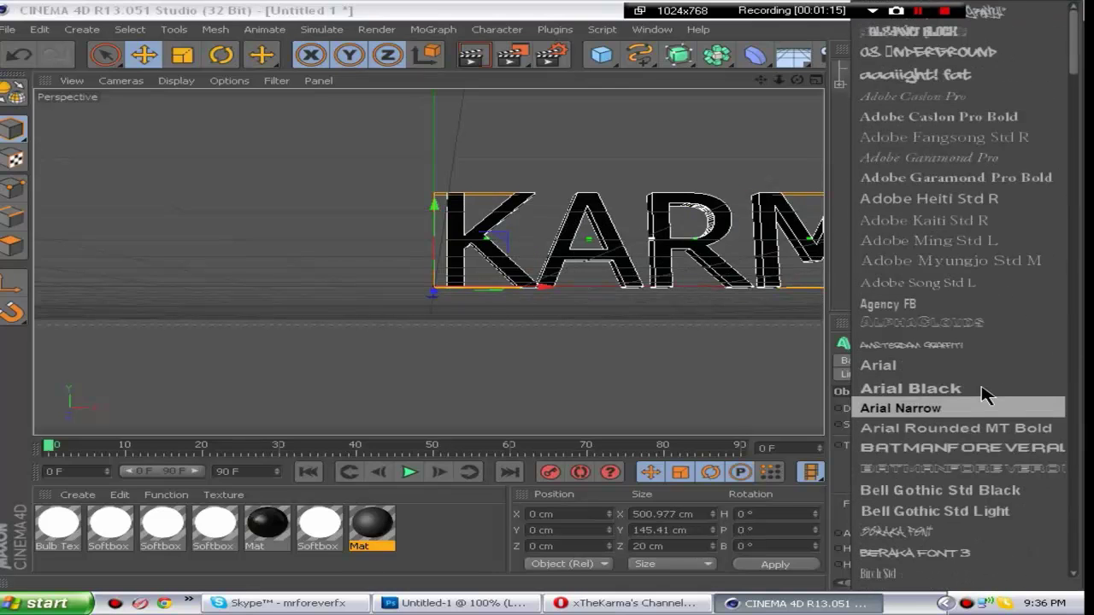
click(961, 304)
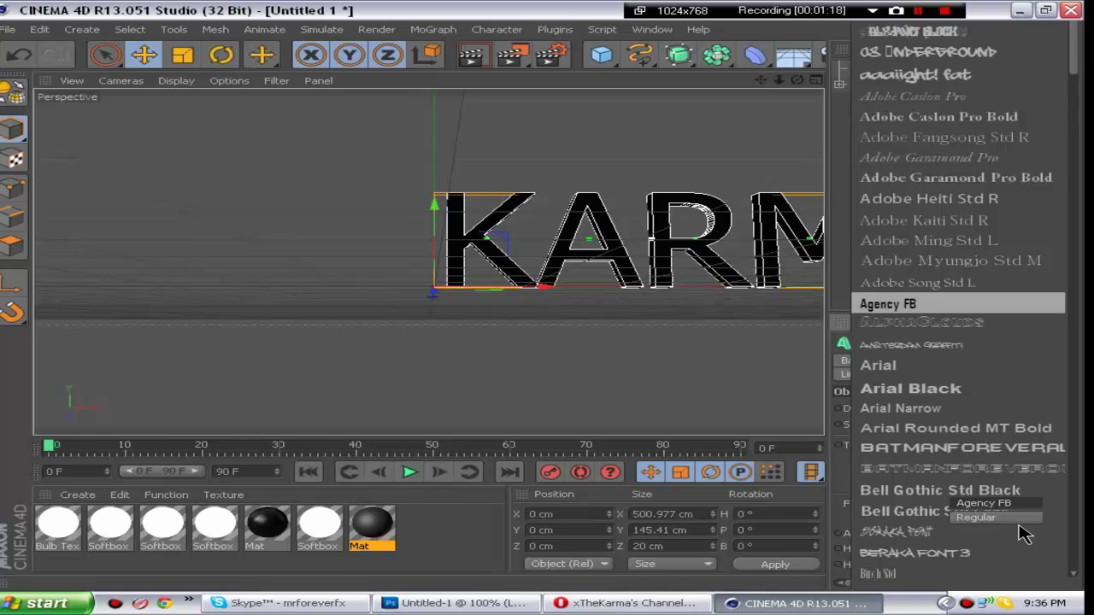
click(1017, 520)
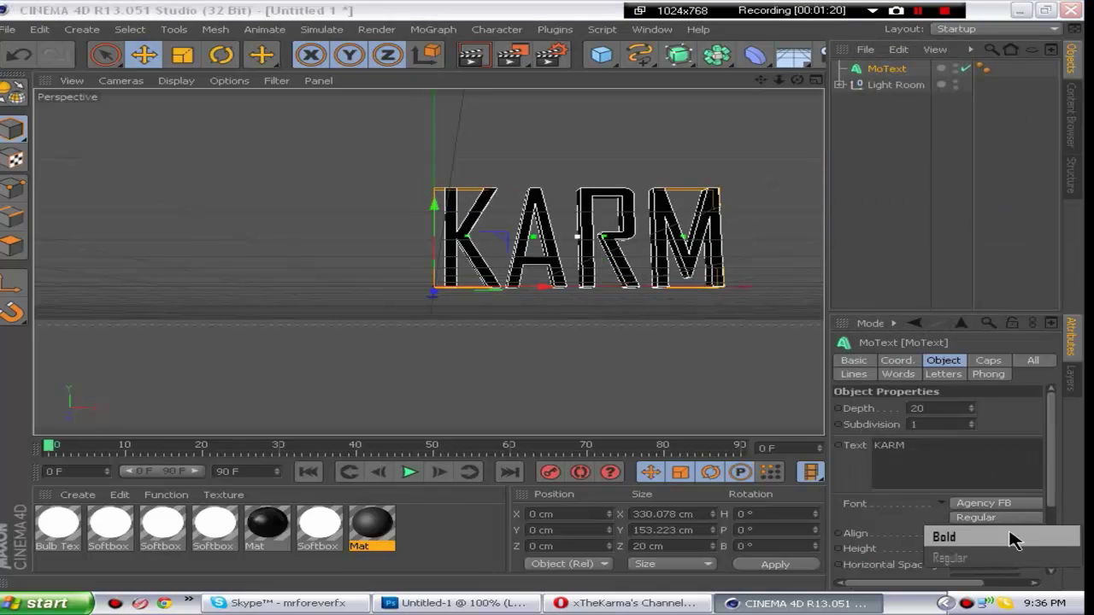
click(1011, 538)
click(1011, 534)
click(1017, 562)
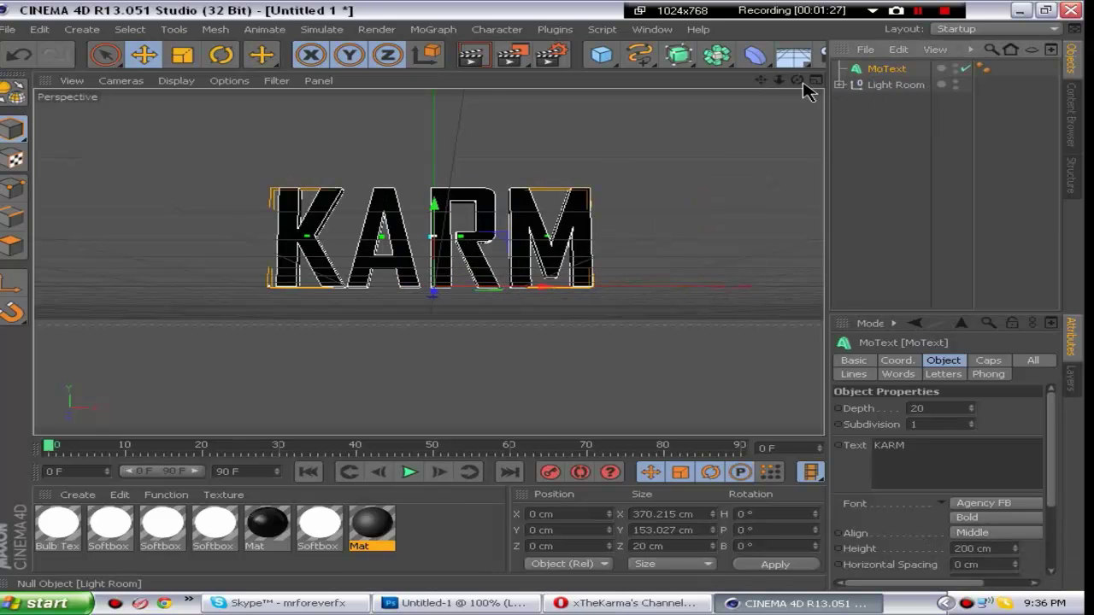
Add a Wrap deformer and nest it under the MoText to curve the KARM letters.
drag(797, 79, 740, 140)
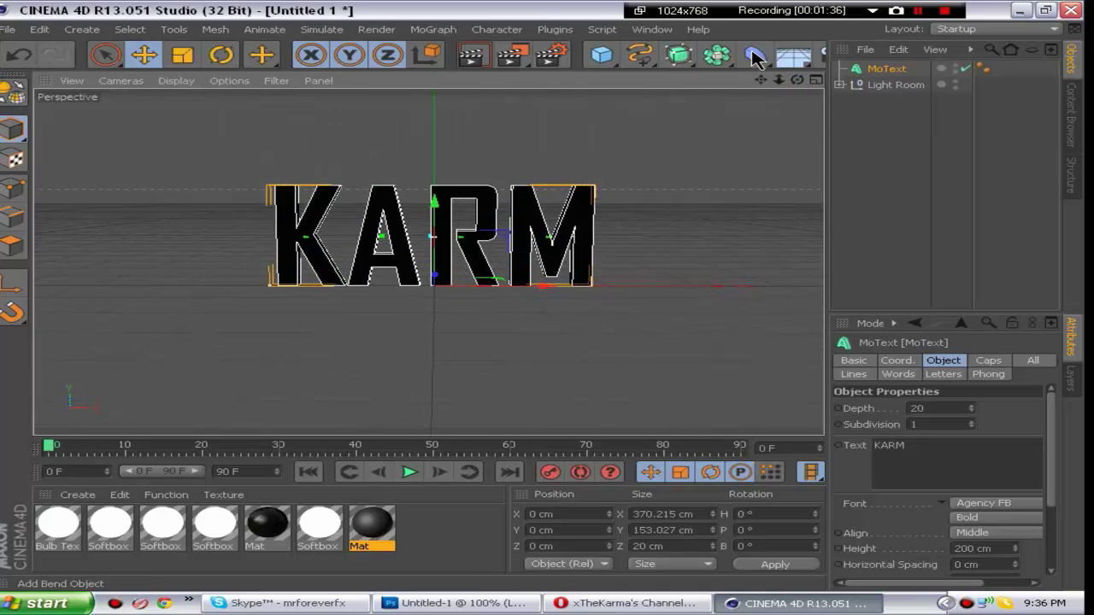
click(754, 57)
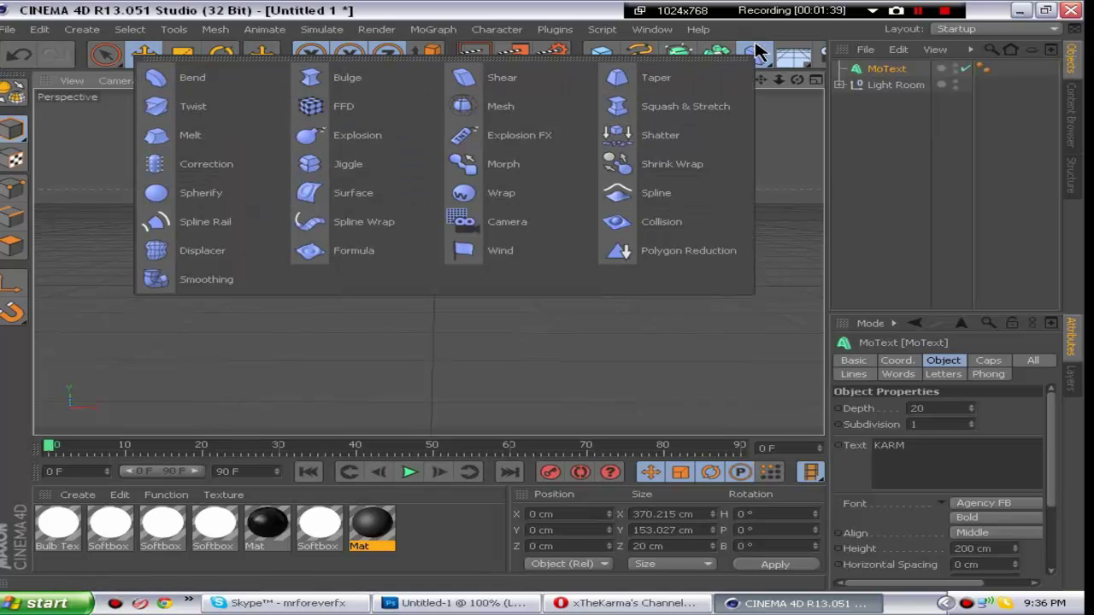
click(779, 58)
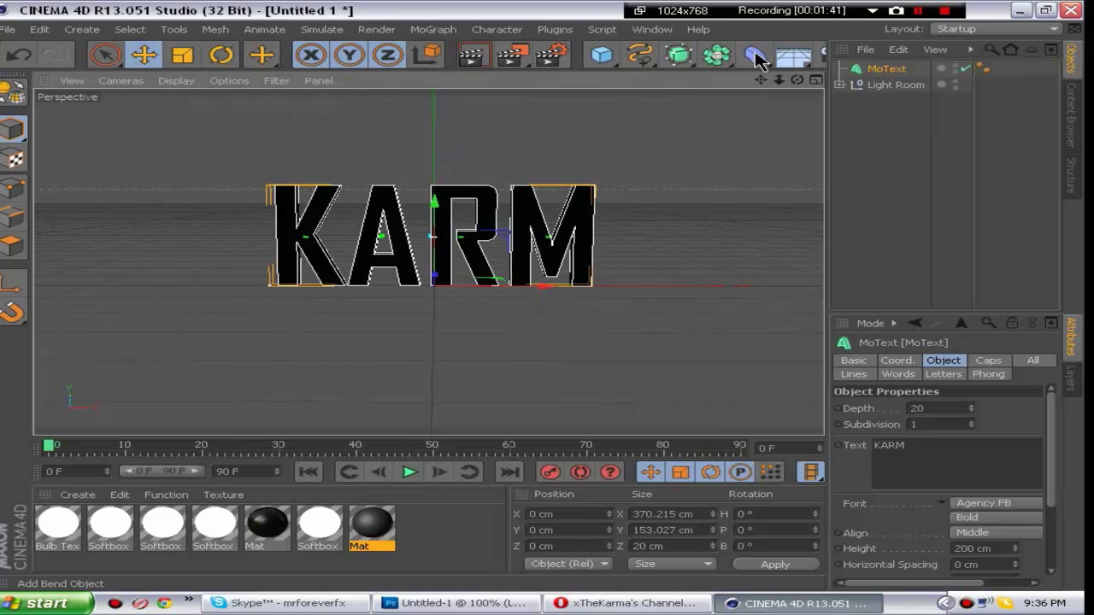
click(758, 55)
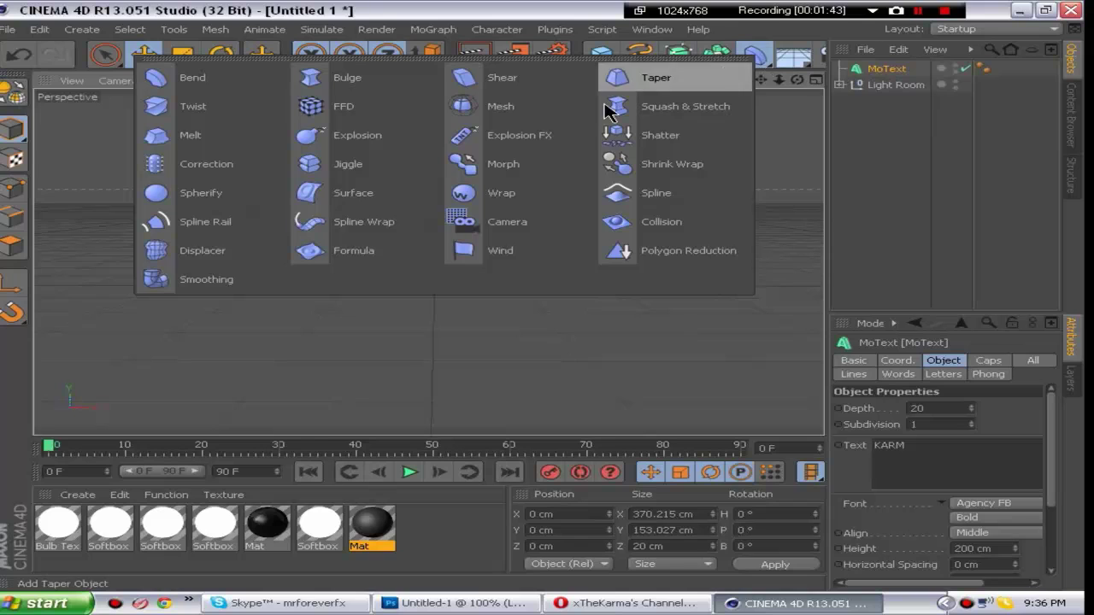
click(516, 190)
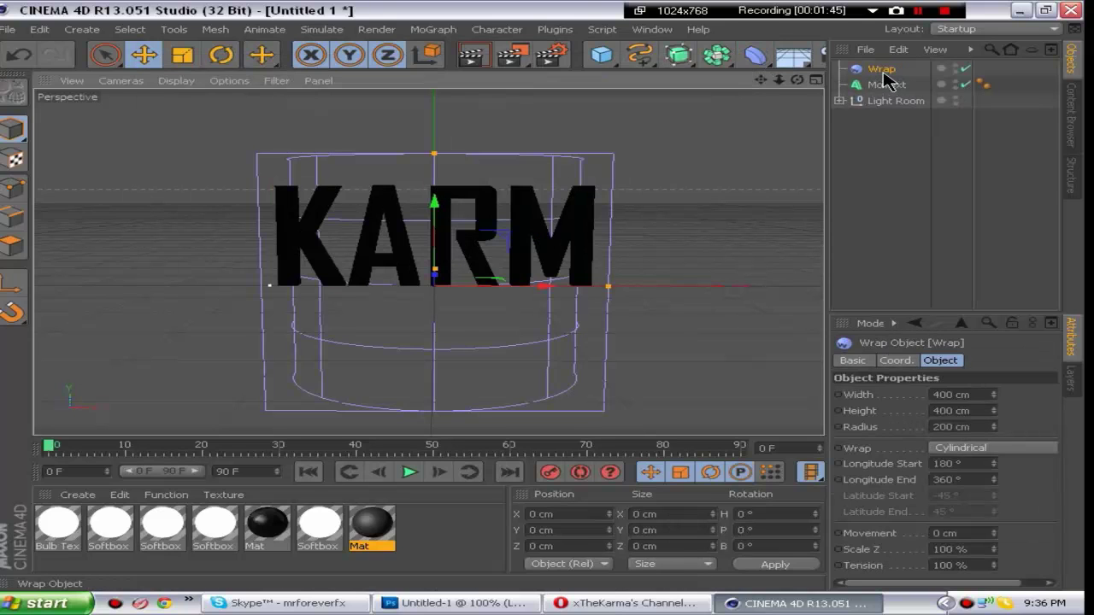
mouse_move(886, 72)
mouse_down()
mouse_move(884, 91)
mouse_move(886, 74)
mouse_move(892, 86)
mouse_up()
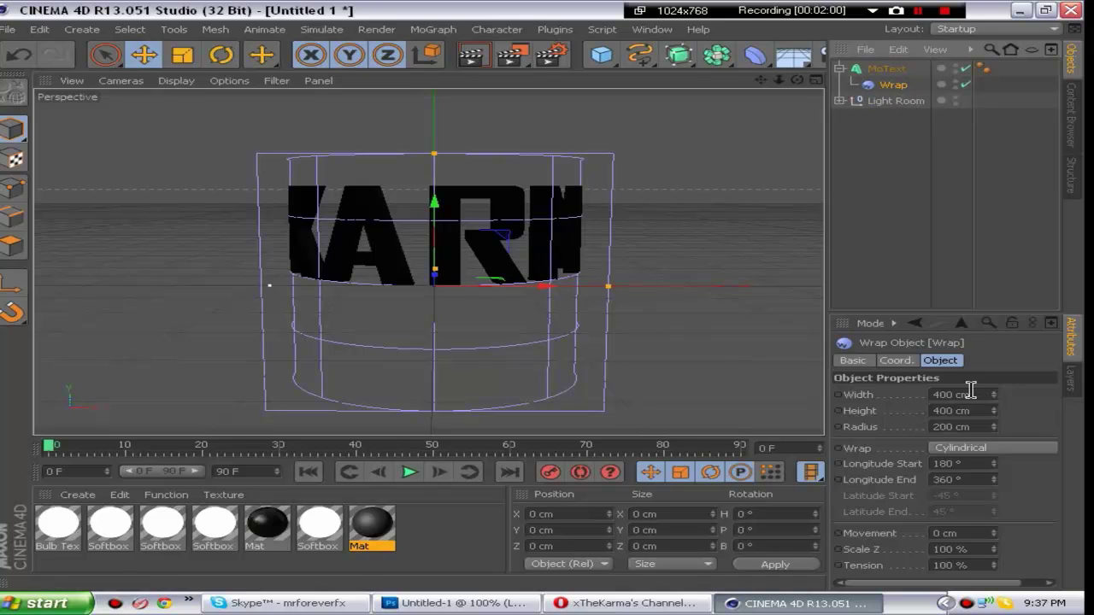
Set the Wrap deformer width to 1030 cm and radius to 420 cm.
drag(970, 390, 905, 400)
text(10)
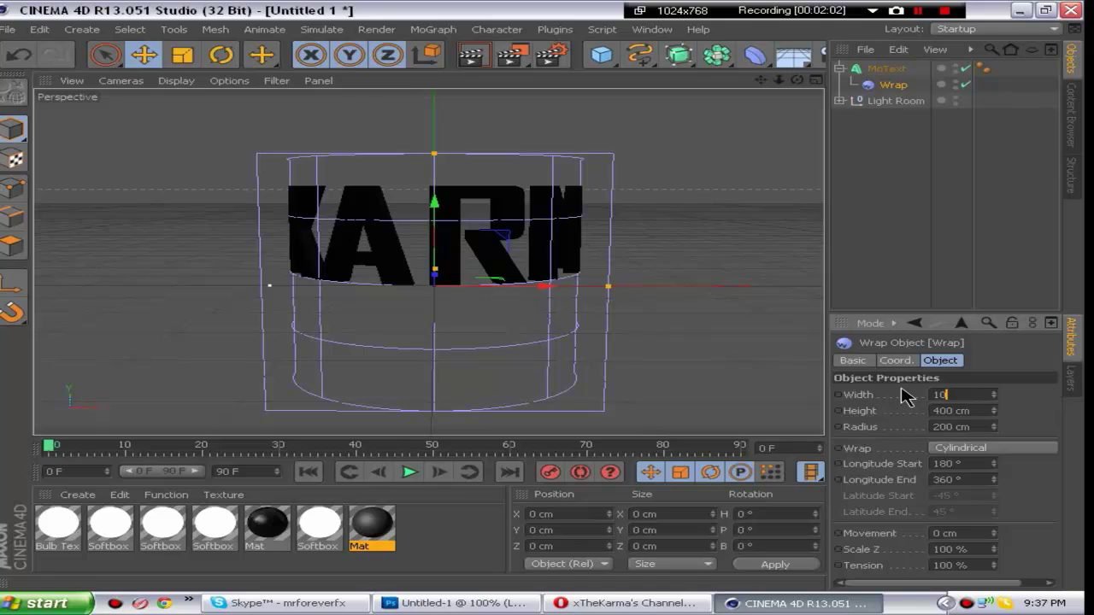
text(30)
key(Return)
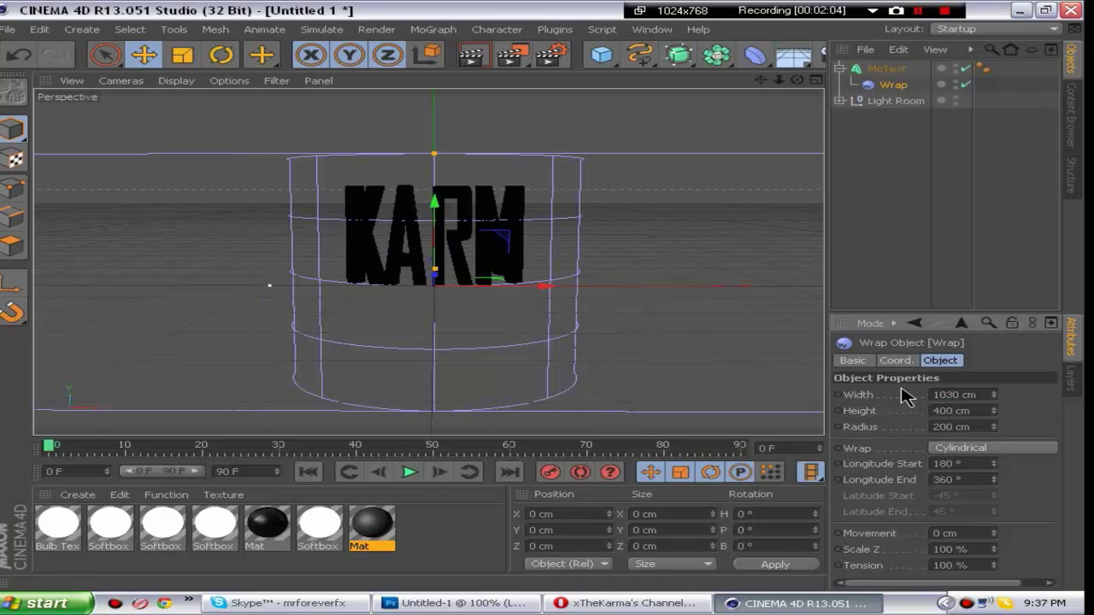
drag(958, 425, 903, 426)
key(Return)
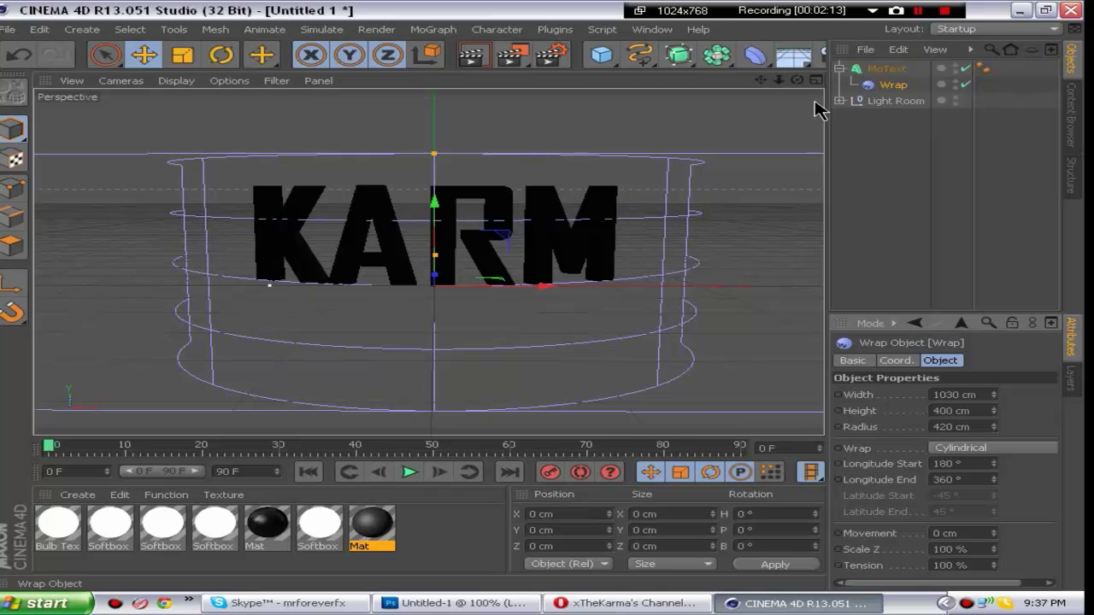
Set the KARM MoText extrusion depth to 100.
click(602, 601)
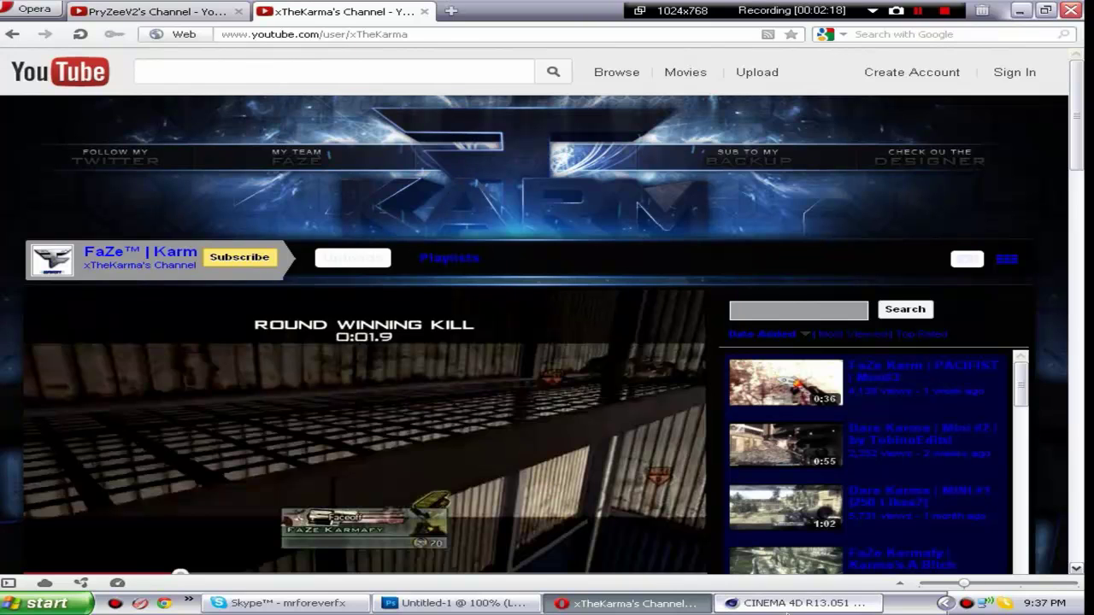
click(792, 603)
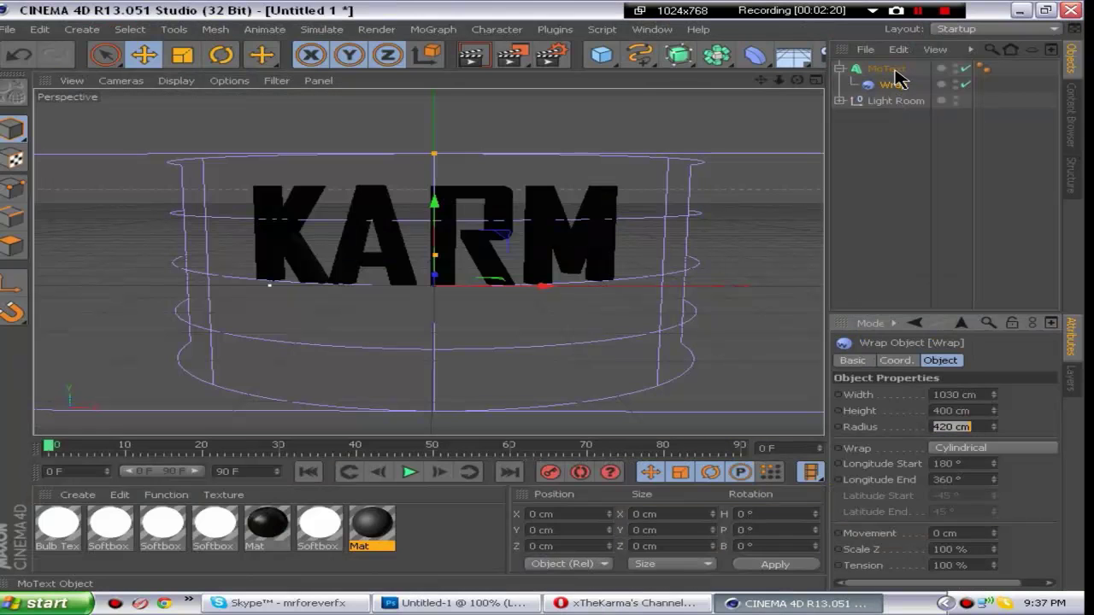
click(888, 69)
drag(945, 405, 899, 408)
text(100)
key(Return)
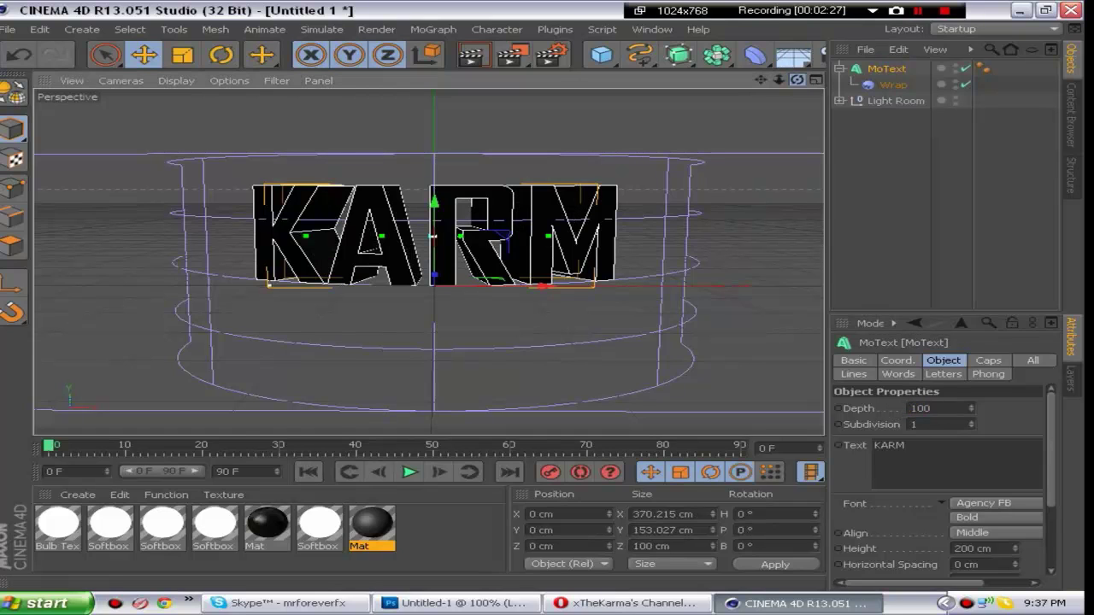
drag(797, 79, 805, 85)
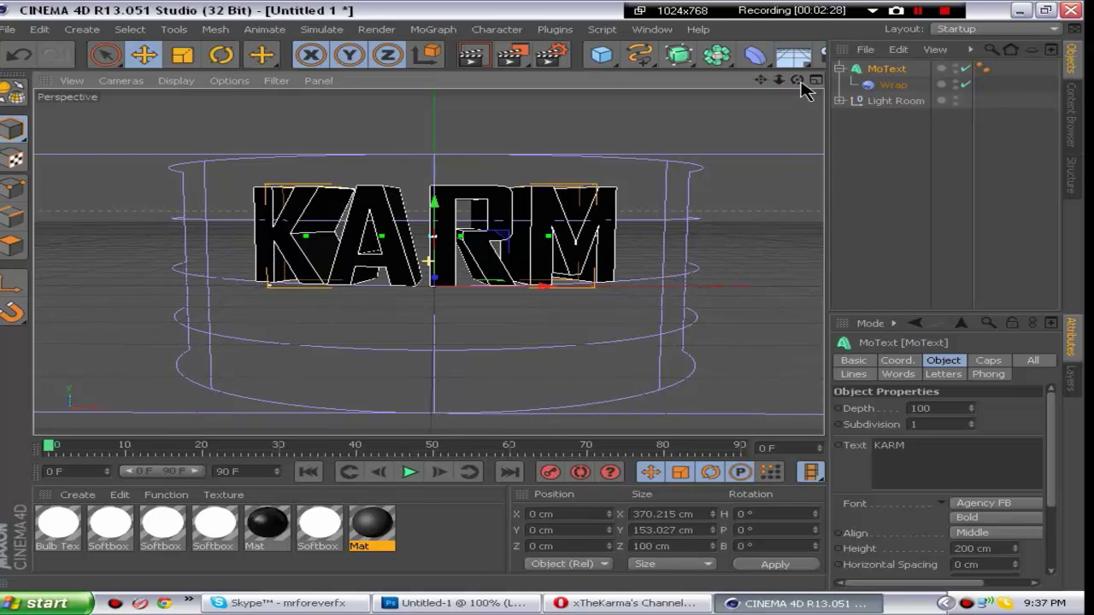
Set renders to save as PNG with Alpha Channel and Straight Alpha enabled.
click(552, 54)
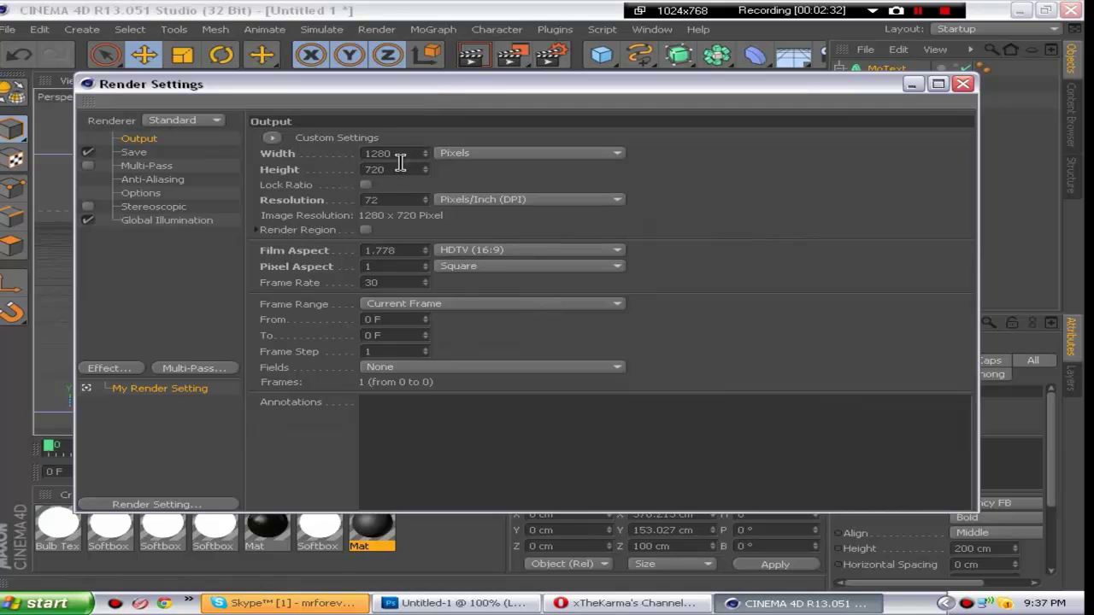
click(133, 153)
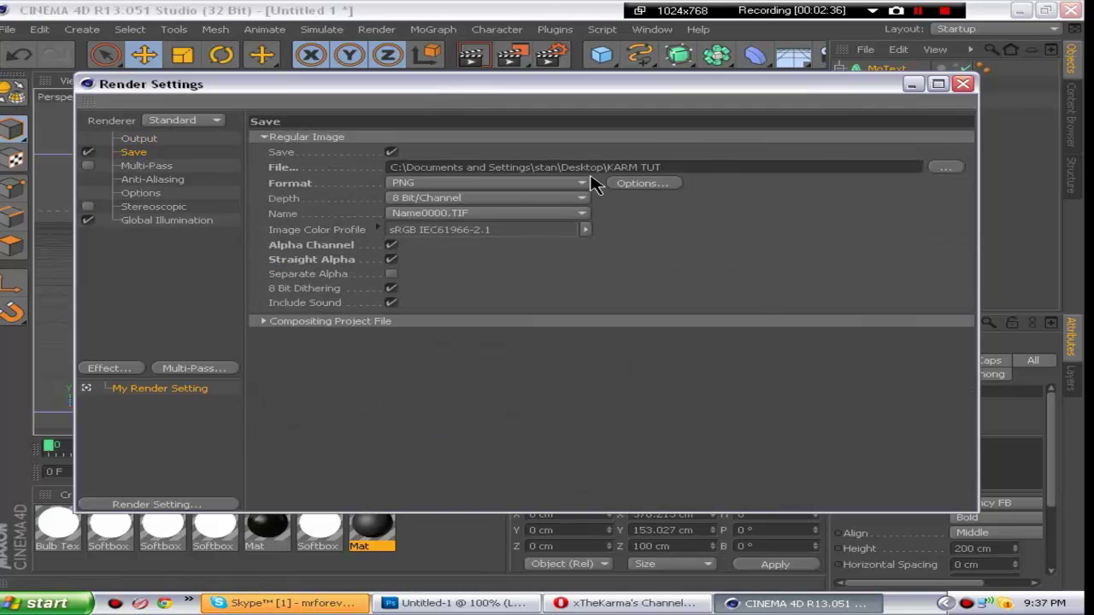
click(586, 188)
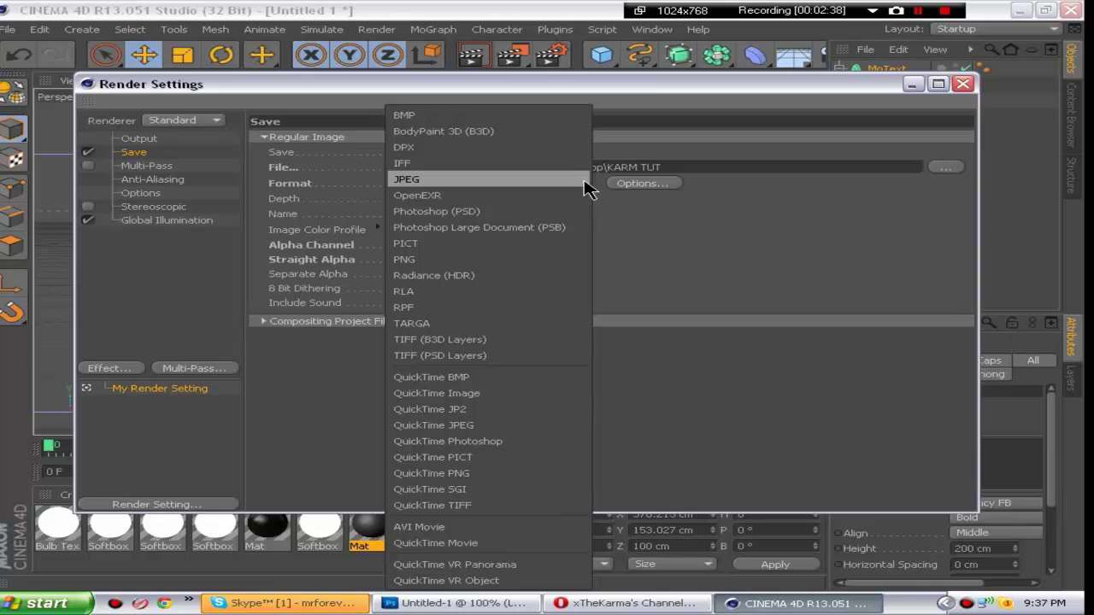
click(543, 266)
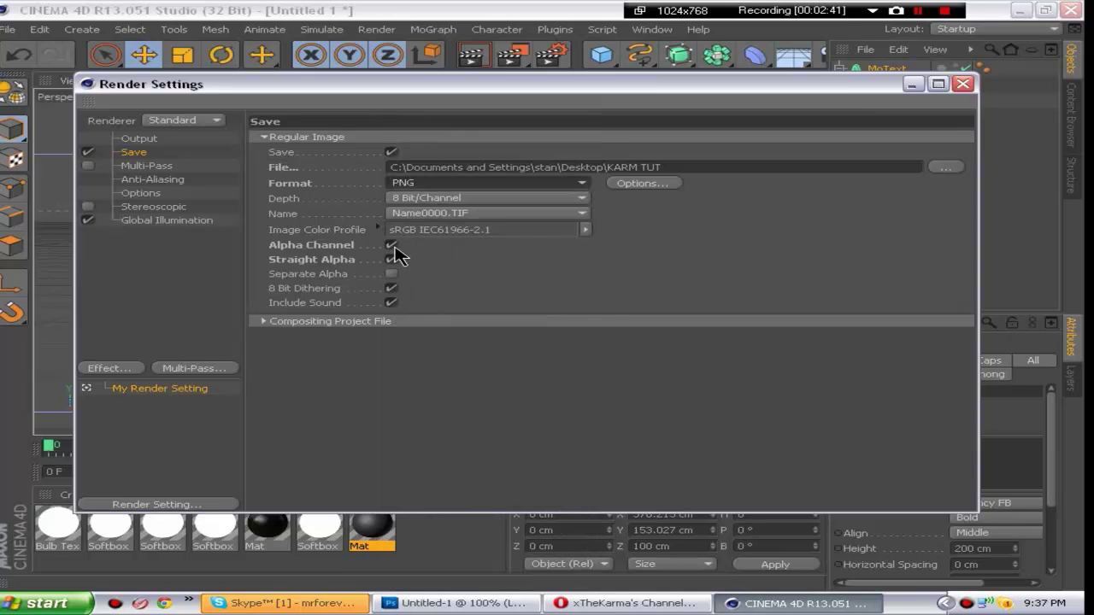
click(390, 246)
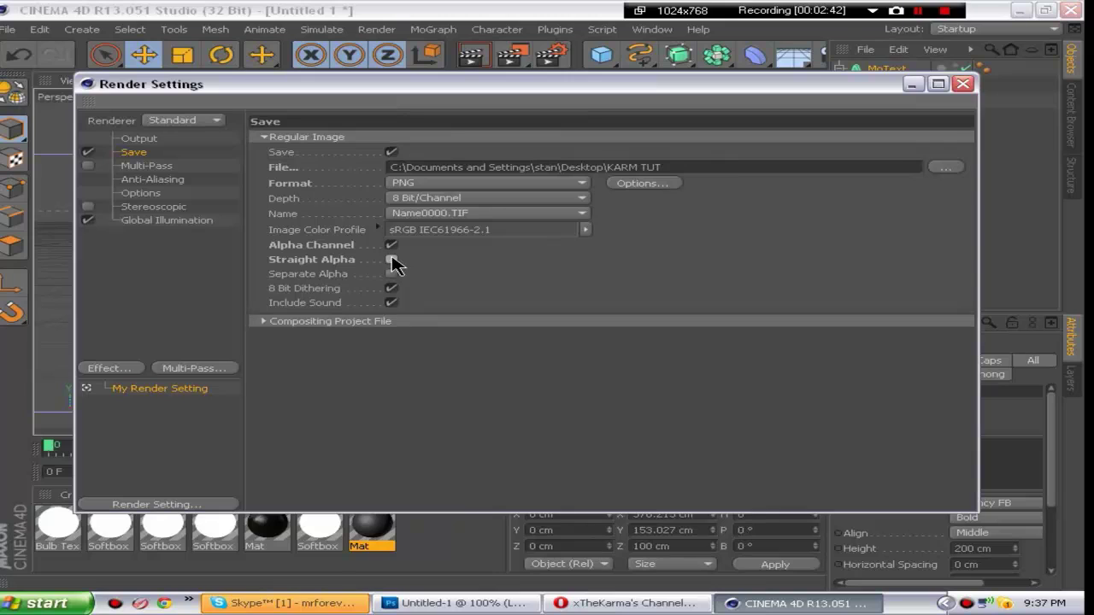
click(391, 260)
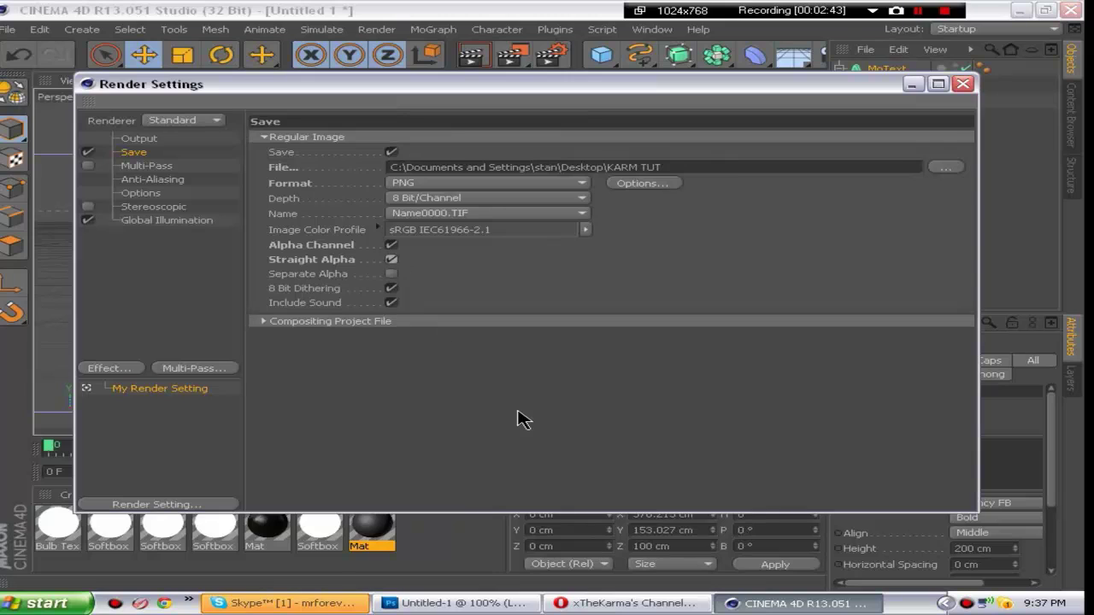
Review Global Illumination, leaving Stochastic Samples at Low, and close Render Settings.
click(137, 368)
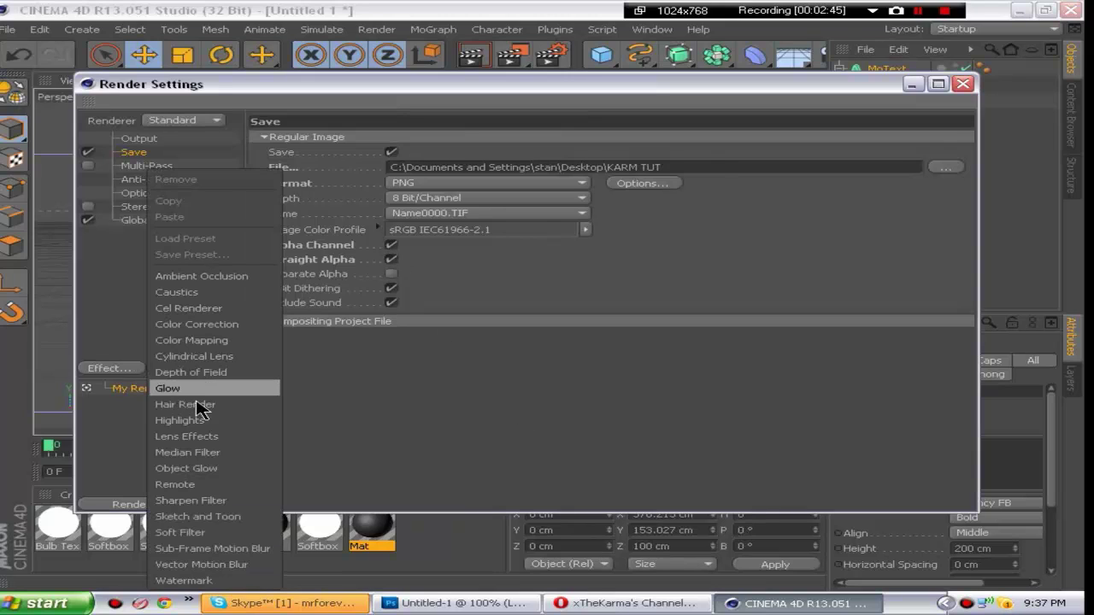
click(102, 315)
click(184, 222)
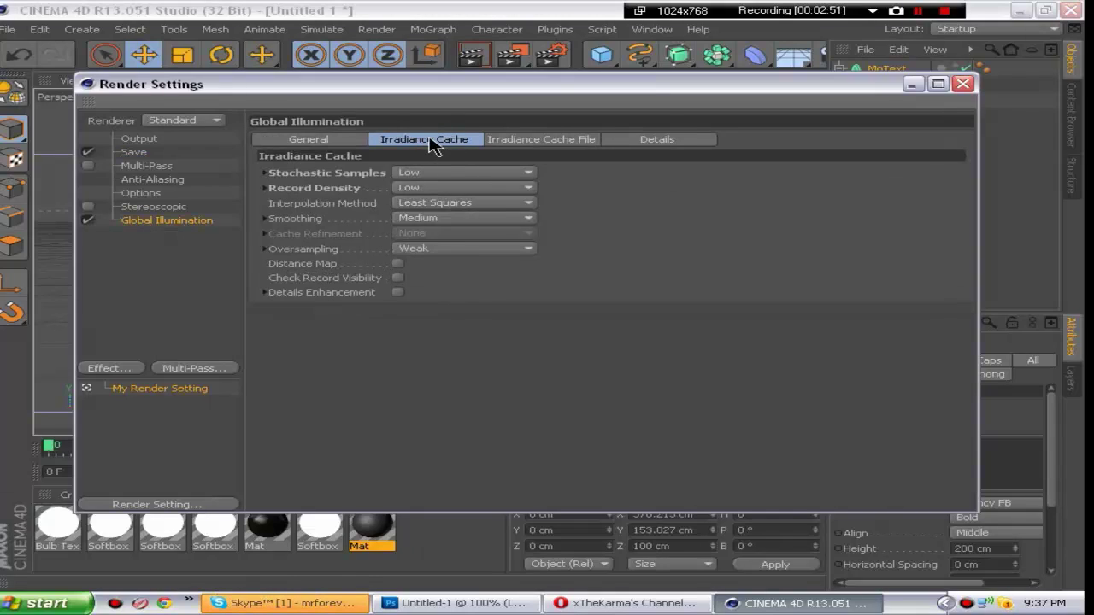
click(455, 177)
click(476, 219)
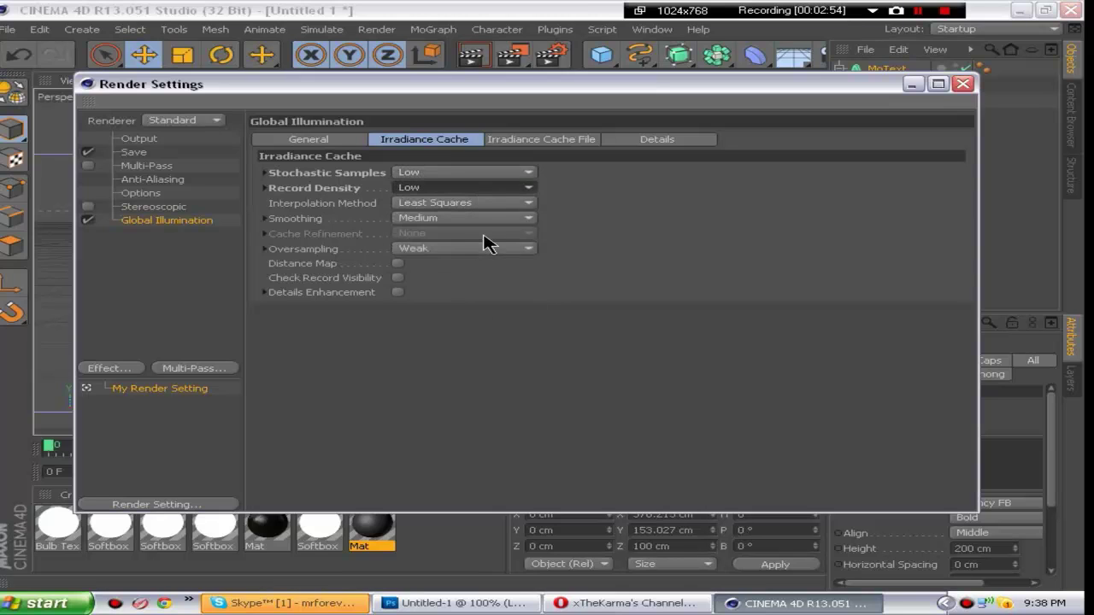
click(962, 84)
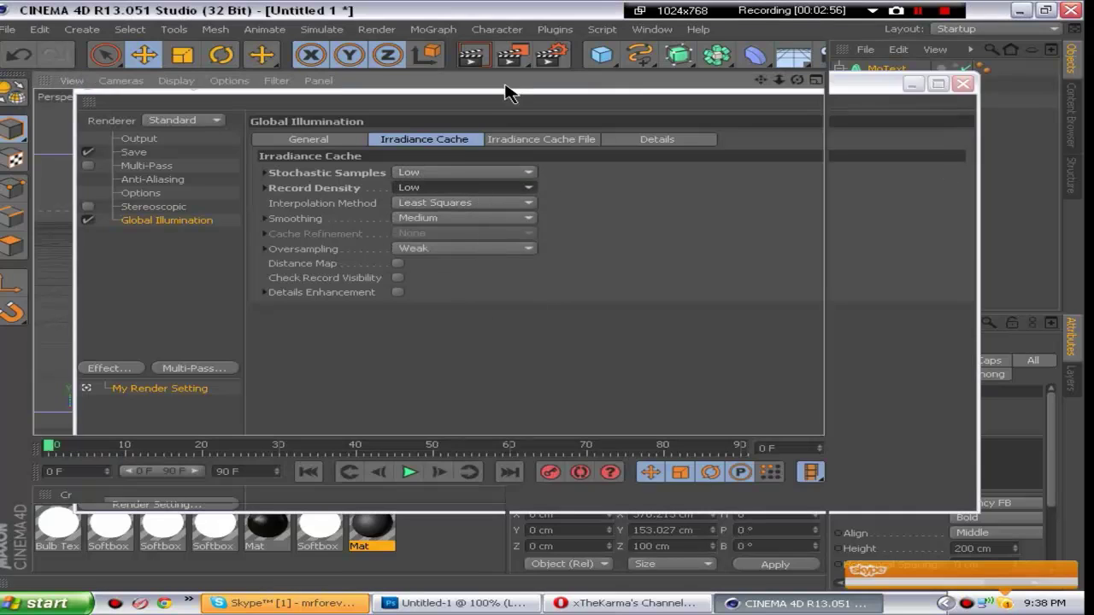
Render the KARM scene to the Picture Viewer, overwriting KARM TUT.png, then close the viewer.
drag(517, 62, 669, 148)
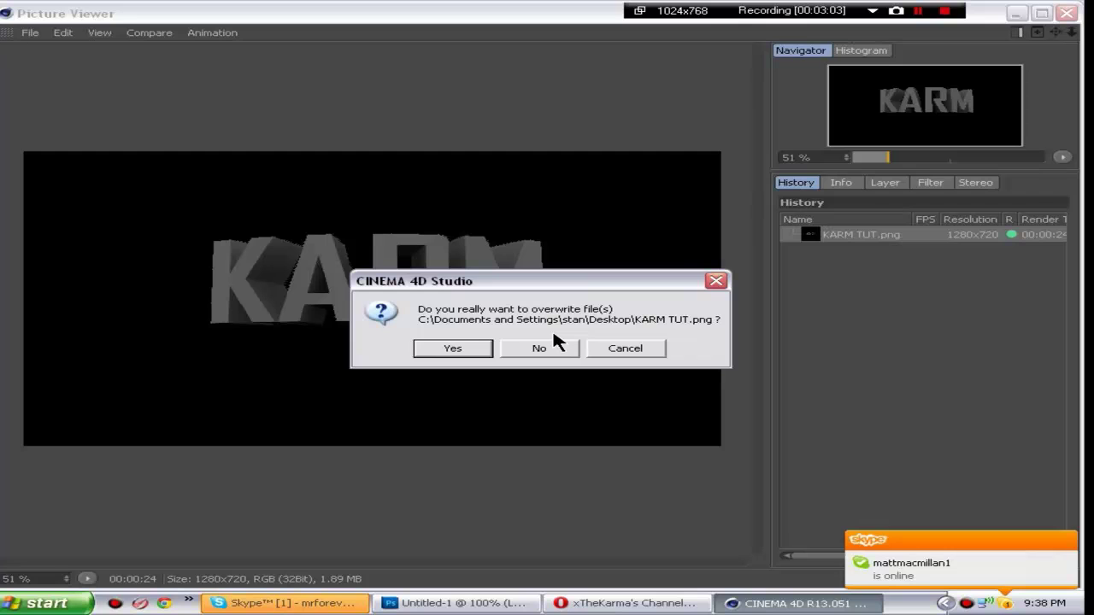
click(623, 355)
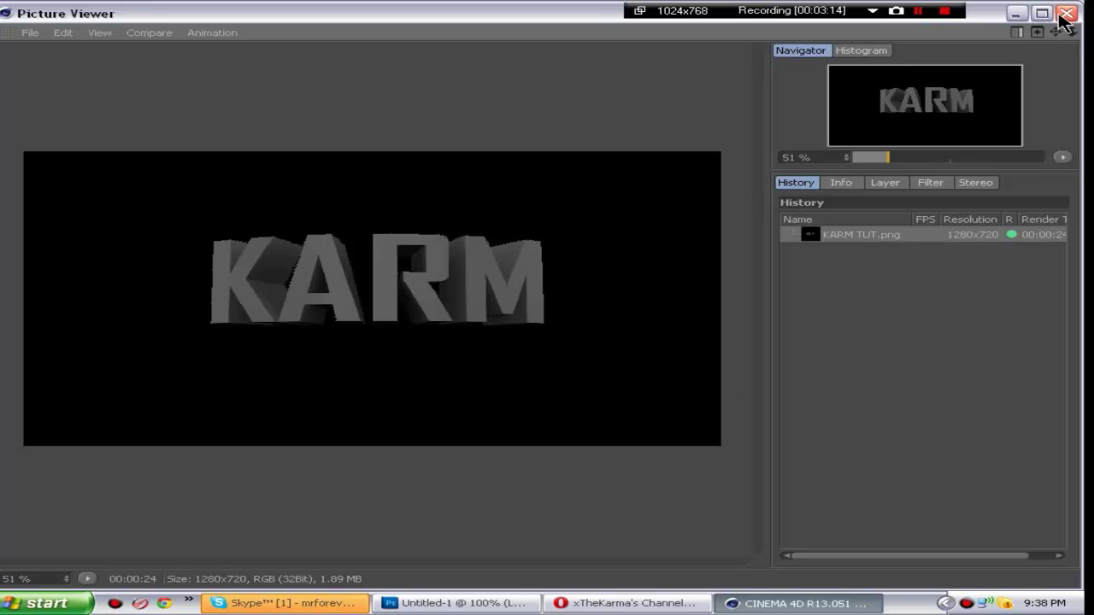
click(1065, 14)
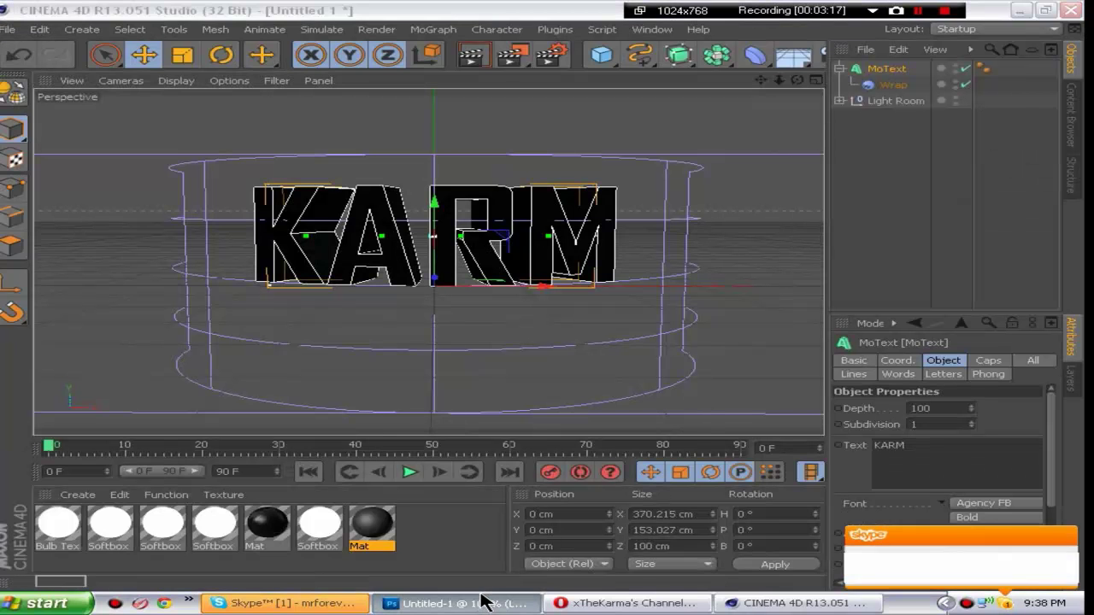
In Photoshop, close Untitled-1 without saving and close the old KARM TUT.png.
click(483, 603)
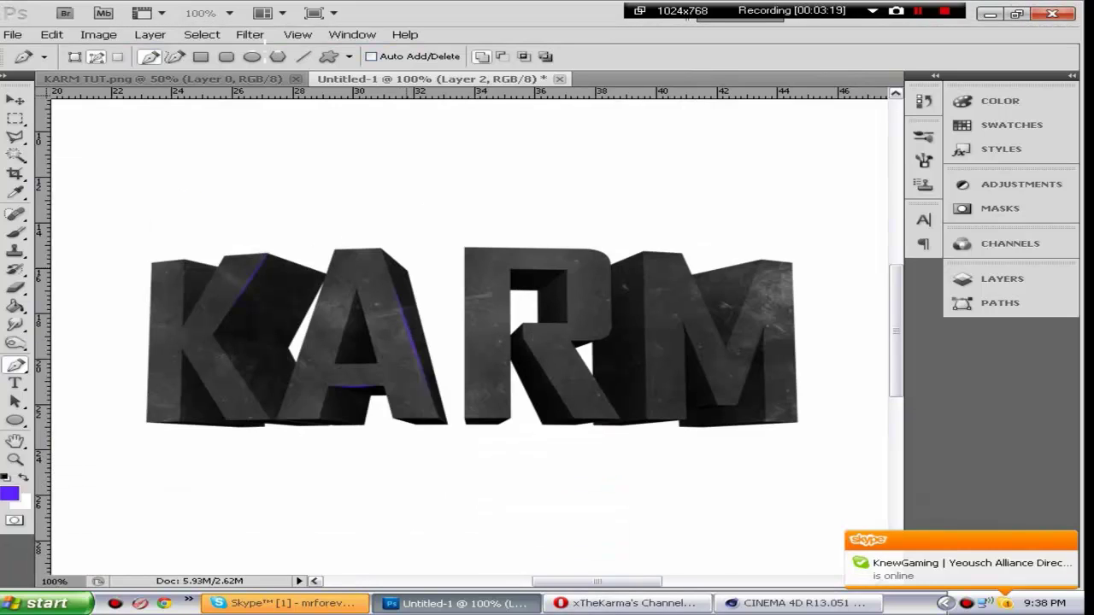
click(559, 79)
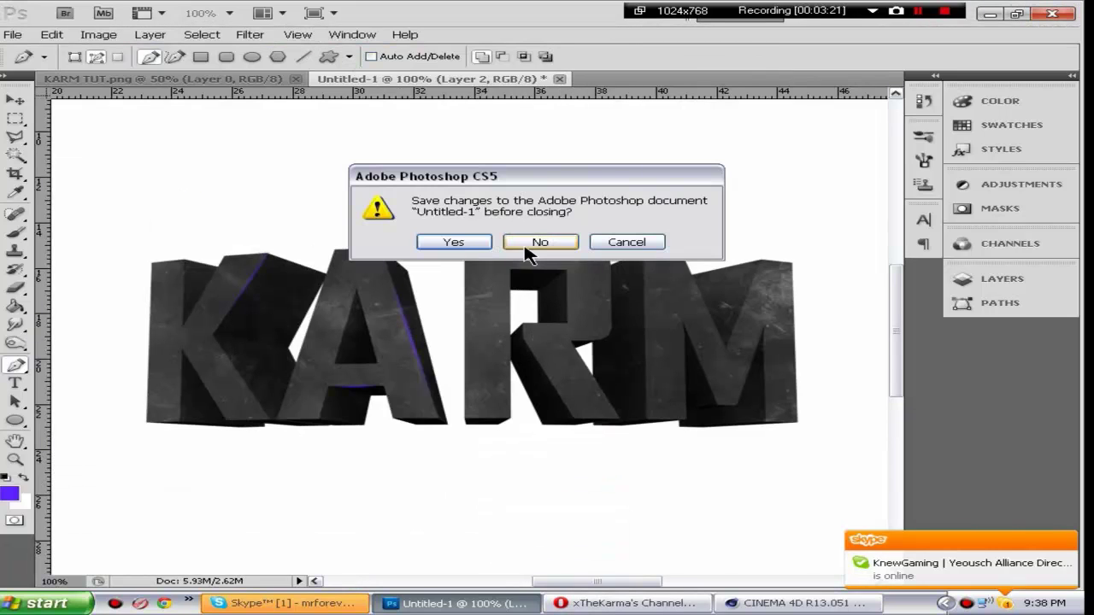
click(537, 244)
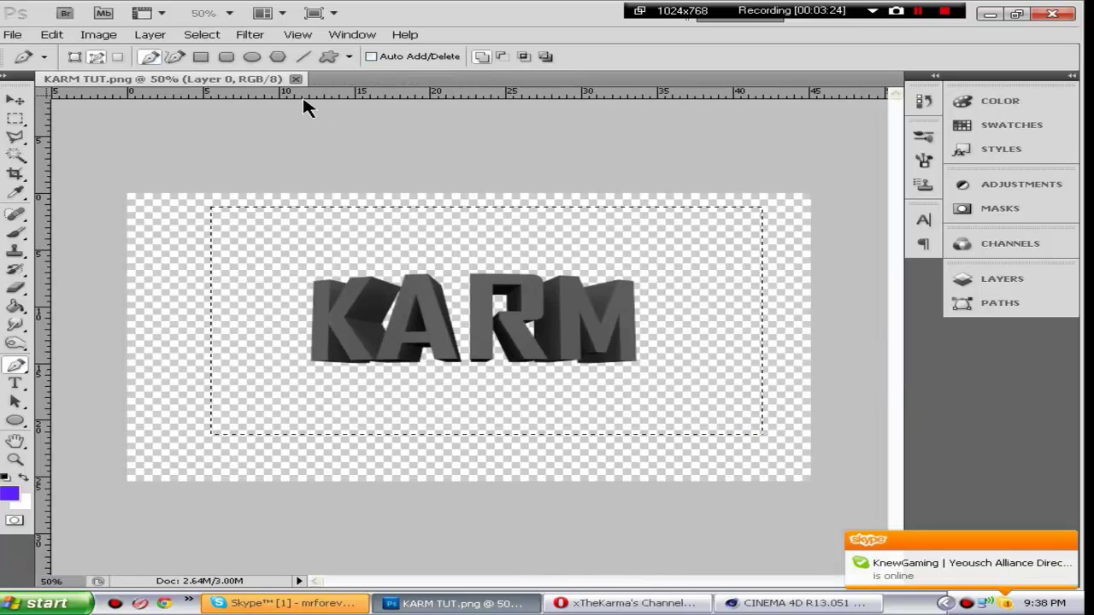
click(295, 78)
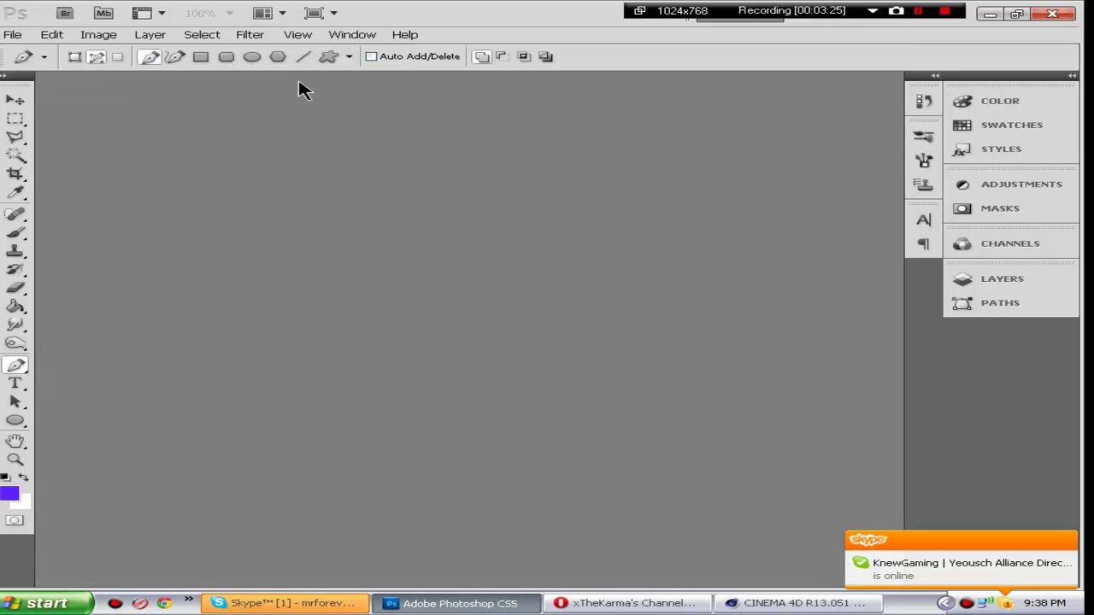
Open the freshly rendered KARM TUT.png from the Desktop.
click(15, 35)
click(394, 185)
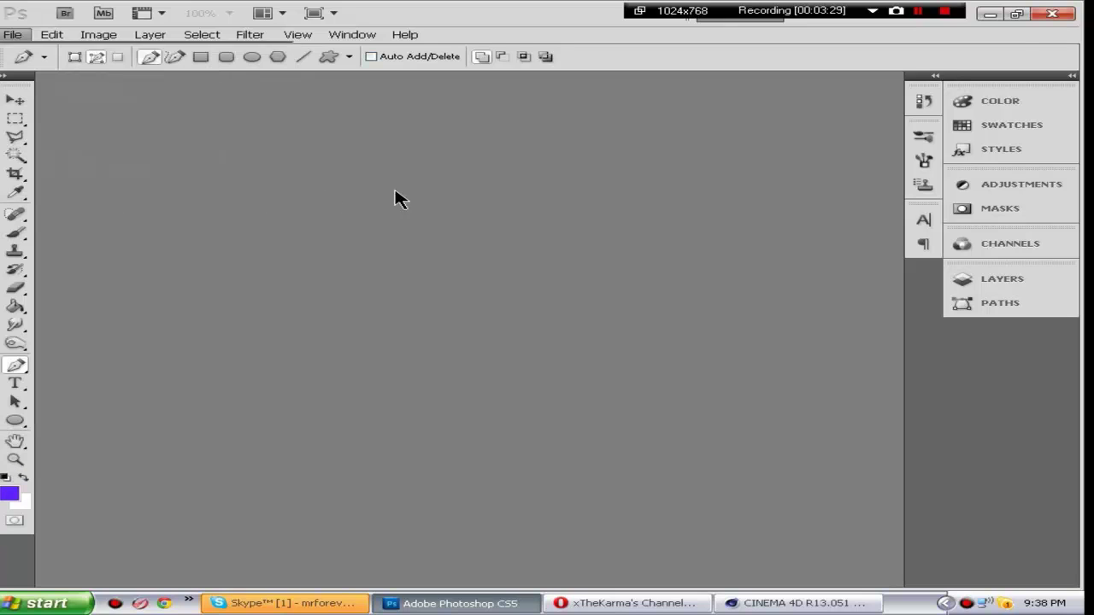
click(11, 36)
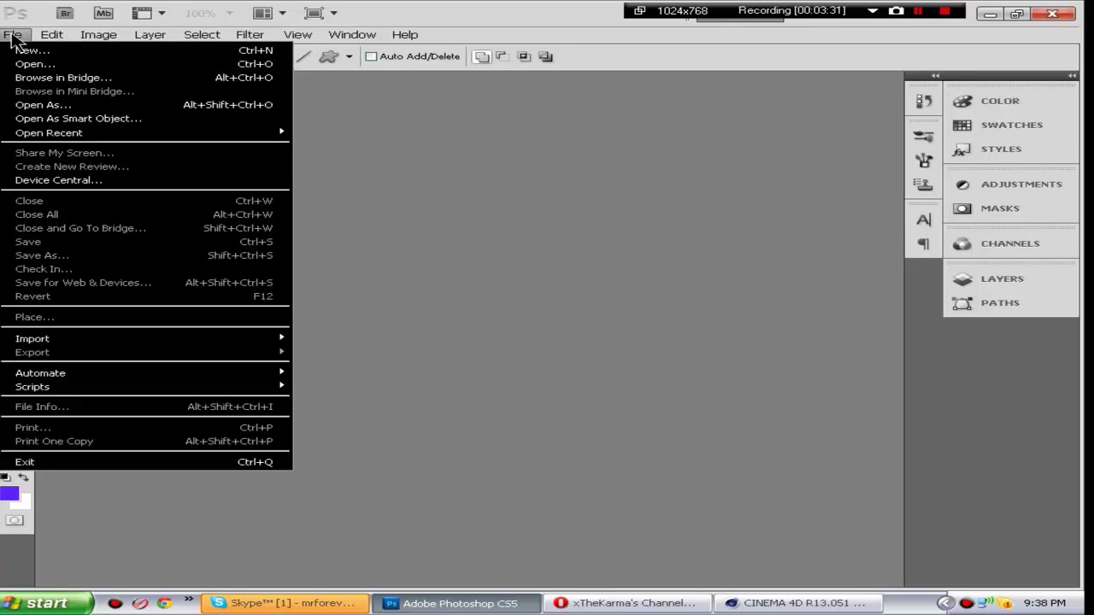
click(92, 66)
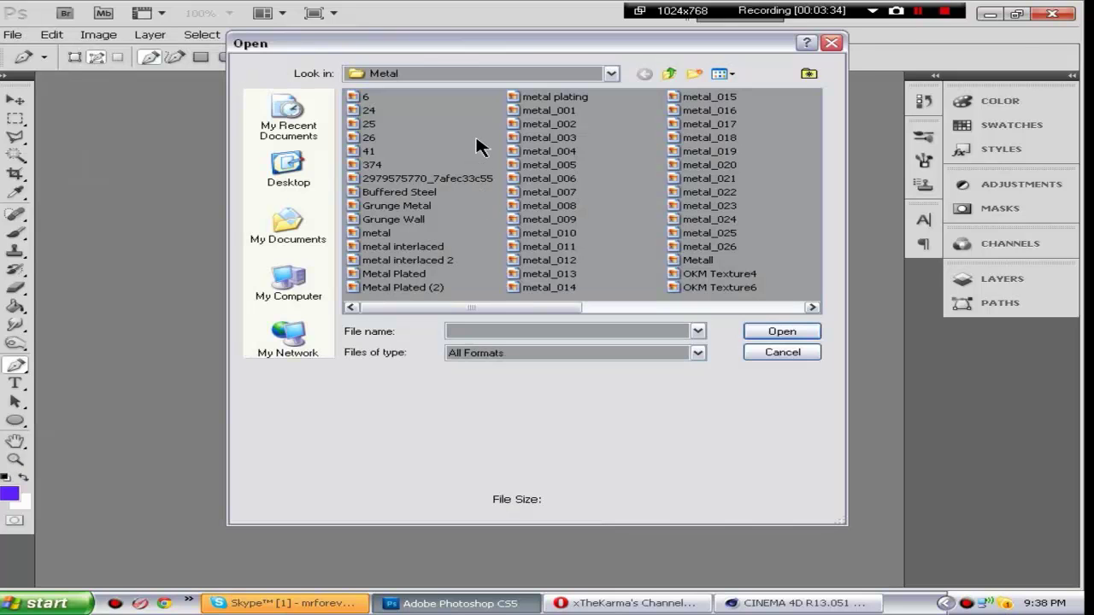
click(288, 167)
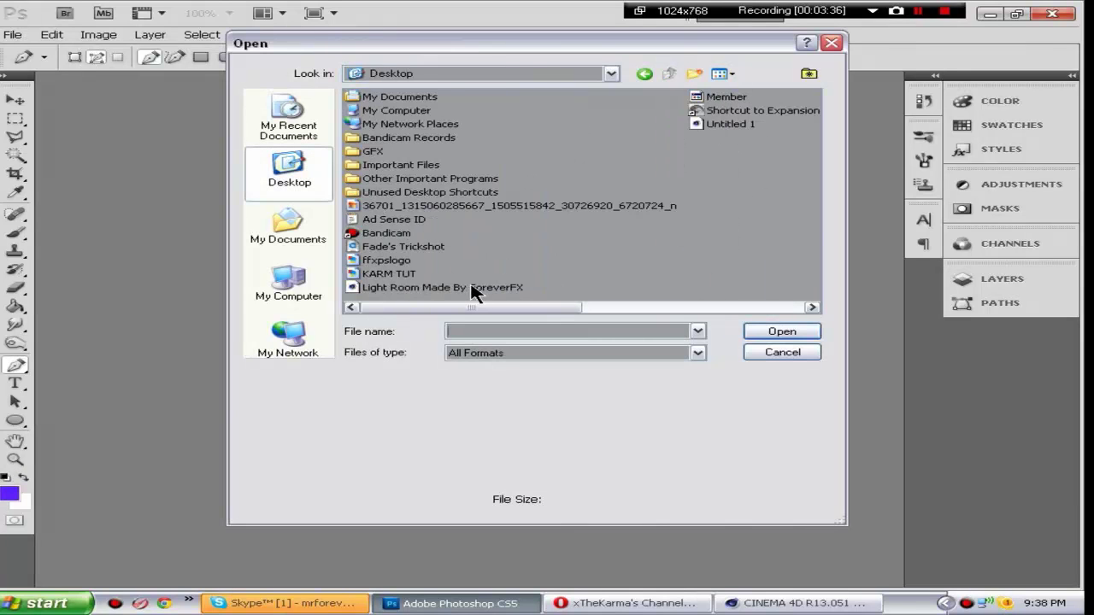
double_click(387, 274)
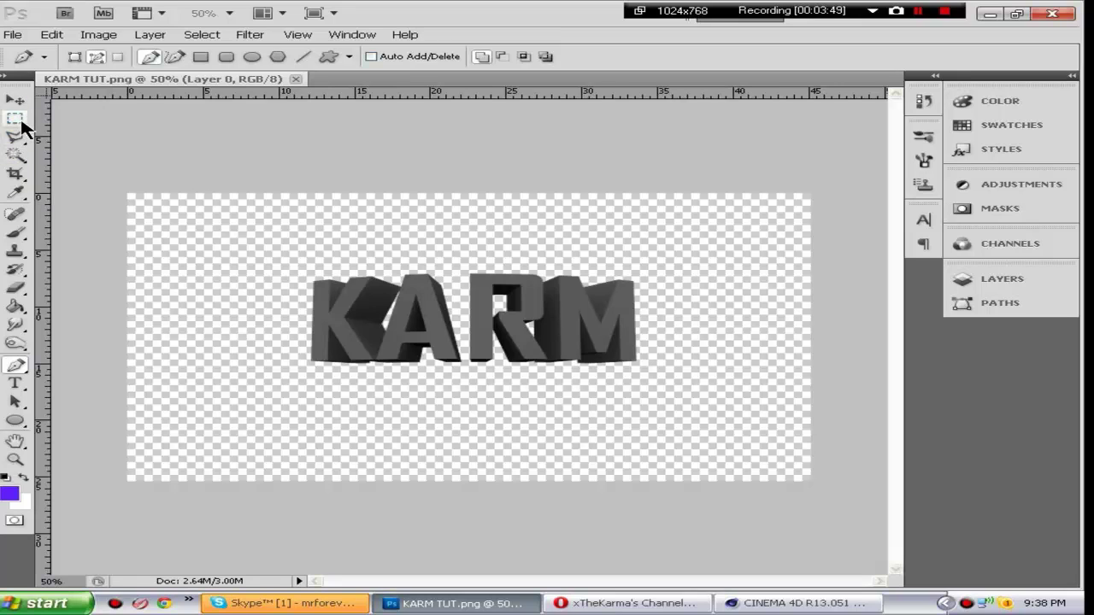
click(19, 121)
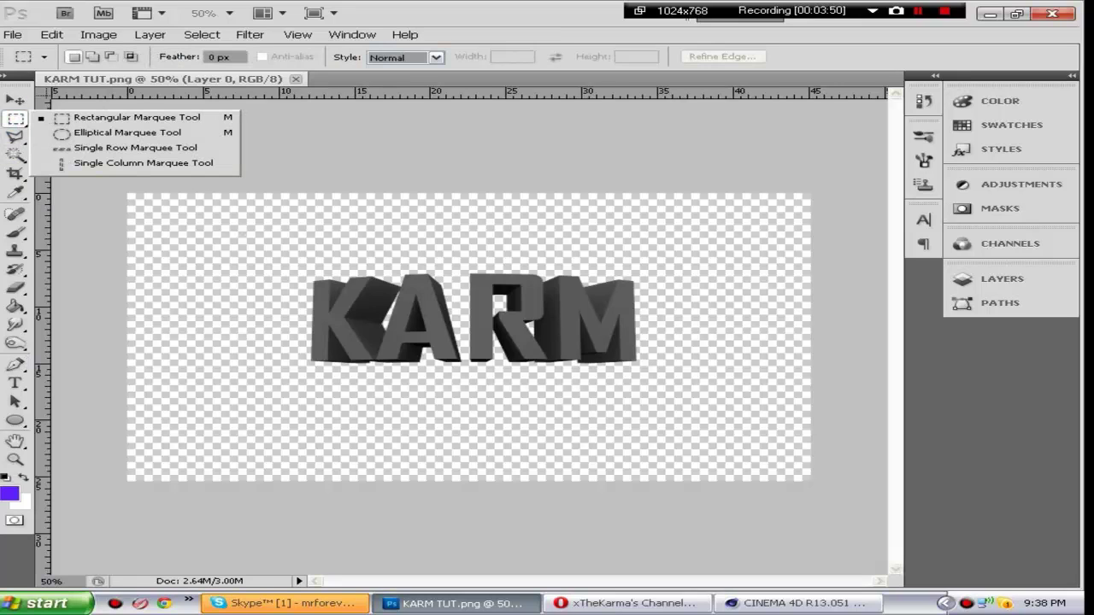
drag(200, 204, 763, 433)
click(1018, 277)
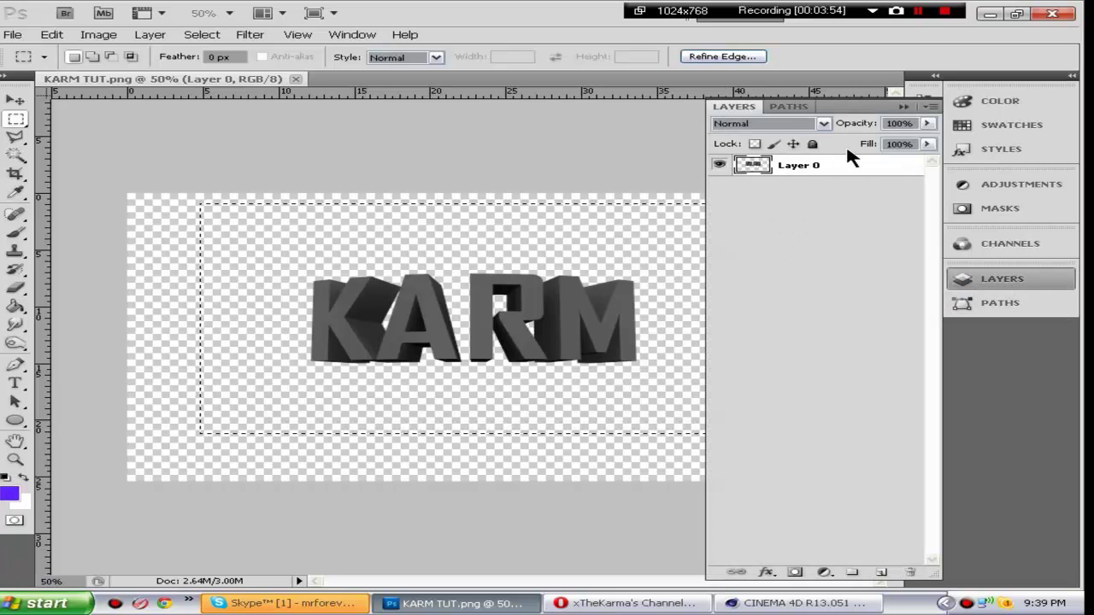
click(995, 278)
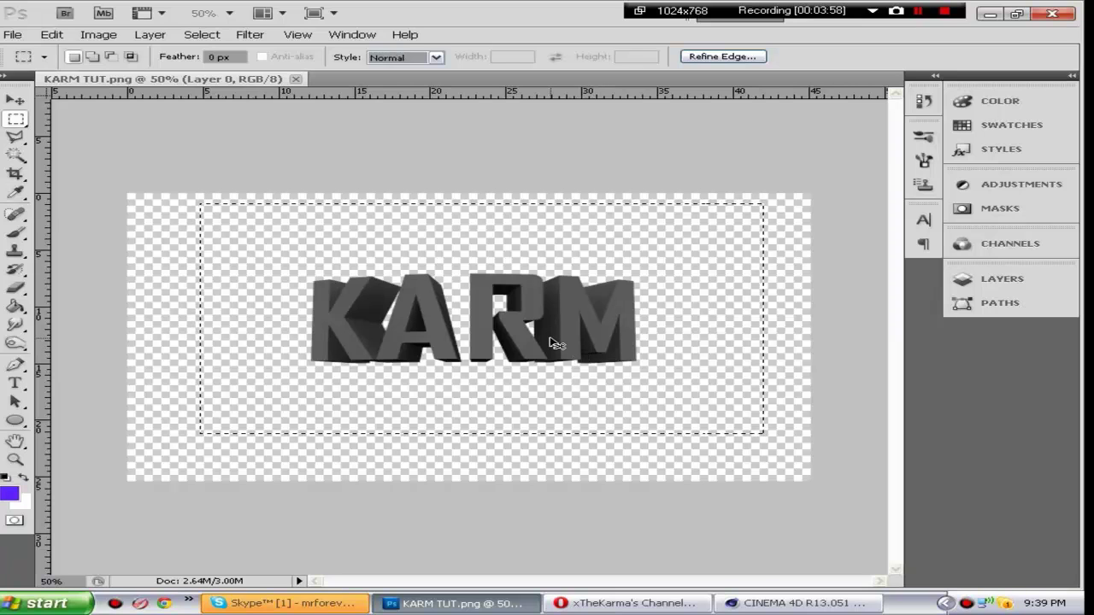
click(17, 34)
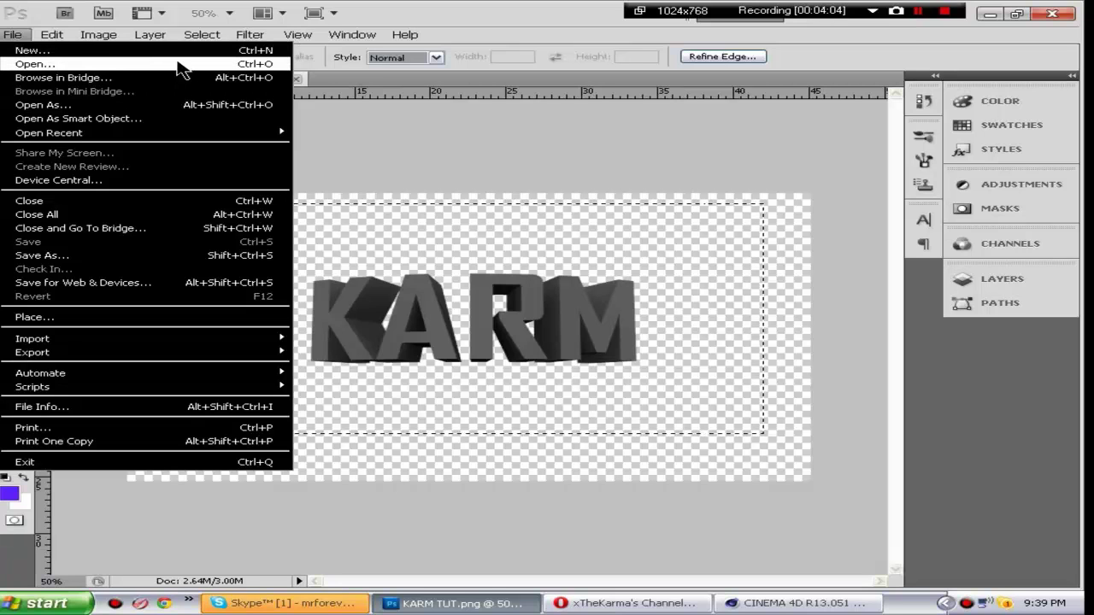
click(11, 34)
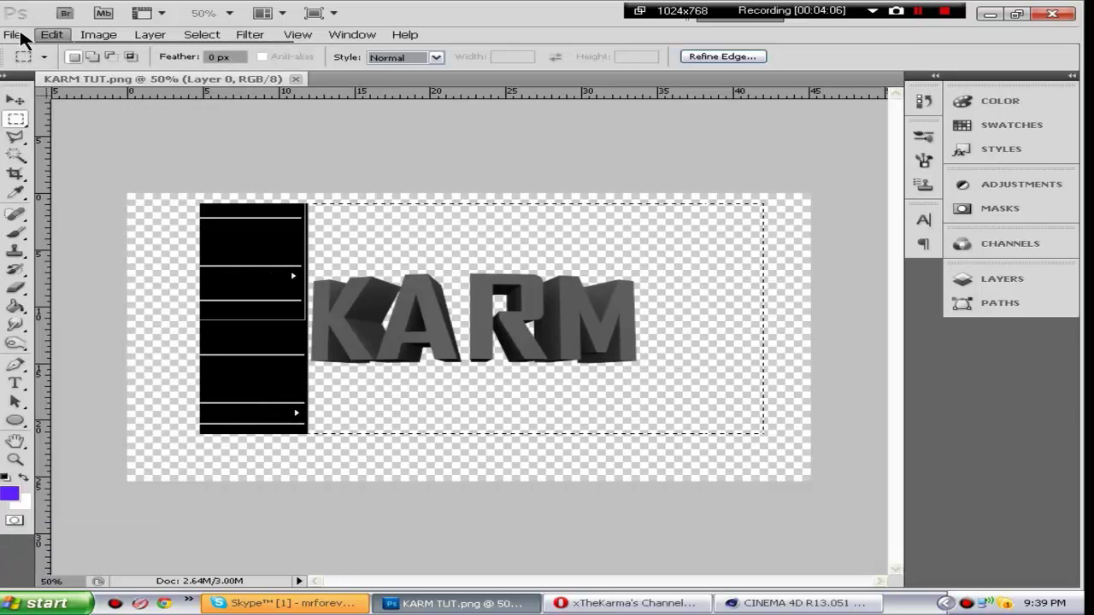
click(11, 34)
Create a 960 x 150 document, paste the KARM render as Layer 1, and return to KARM TUT.png.
click(92, 63)
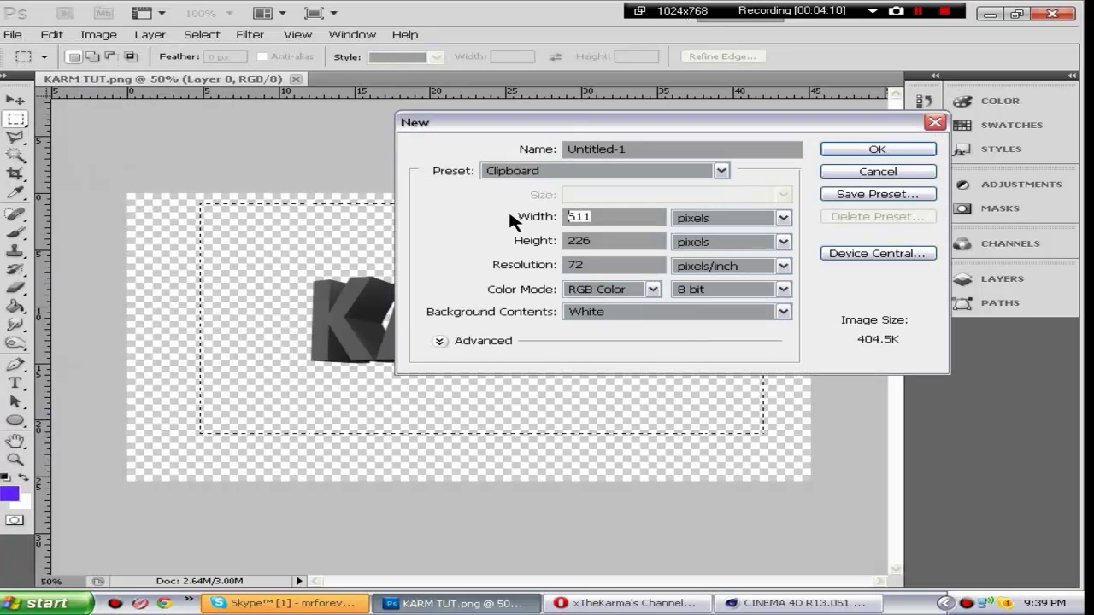
text(960)
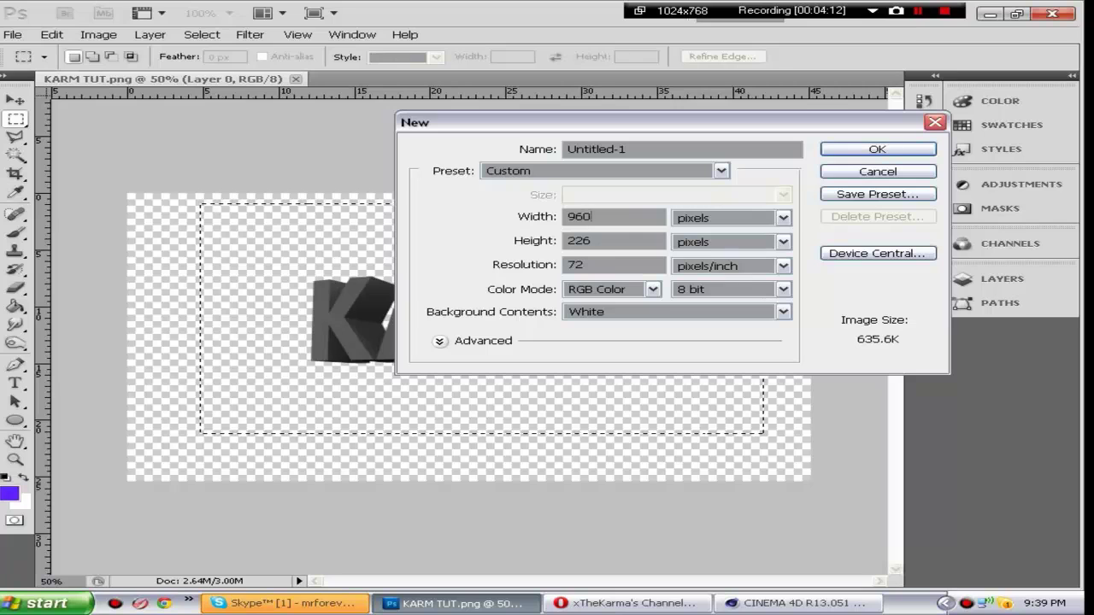
key(Tab)
key(Tab)
text(150)
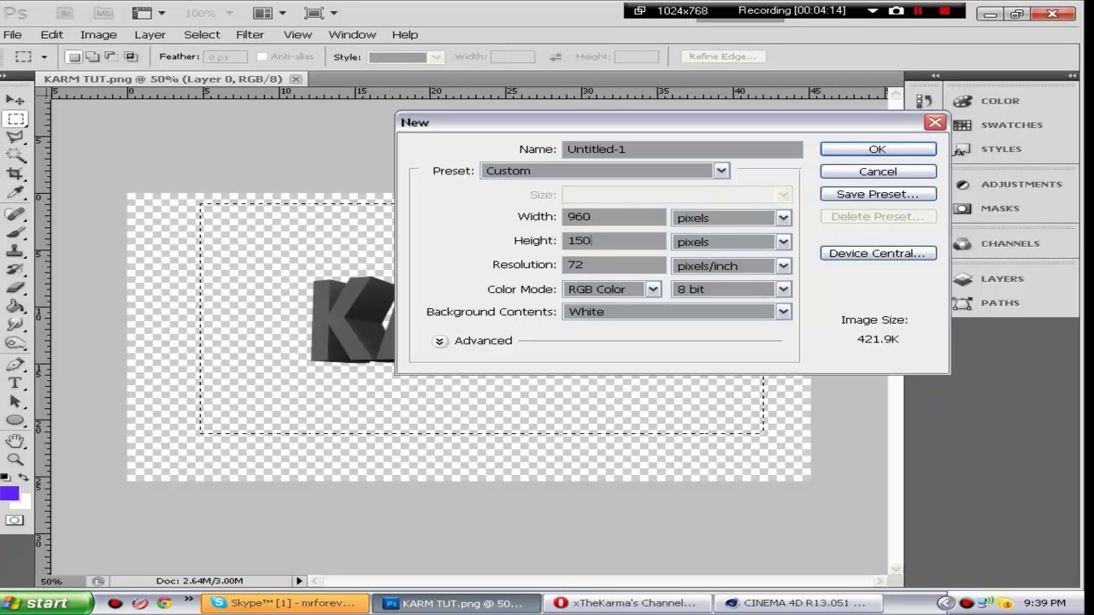
click(864, 151)
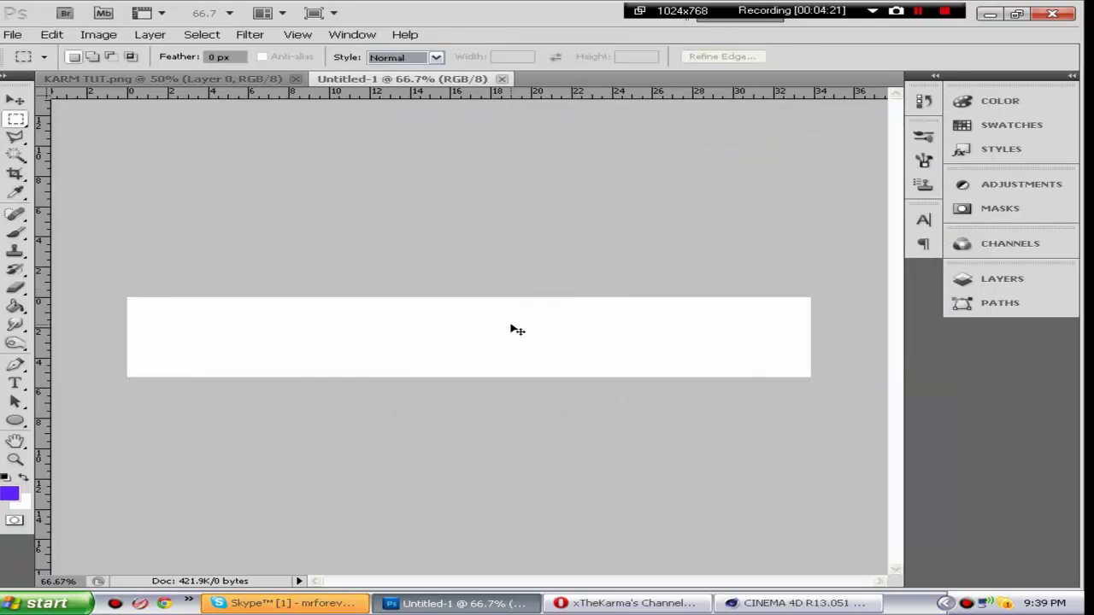
key(ctrl+v)
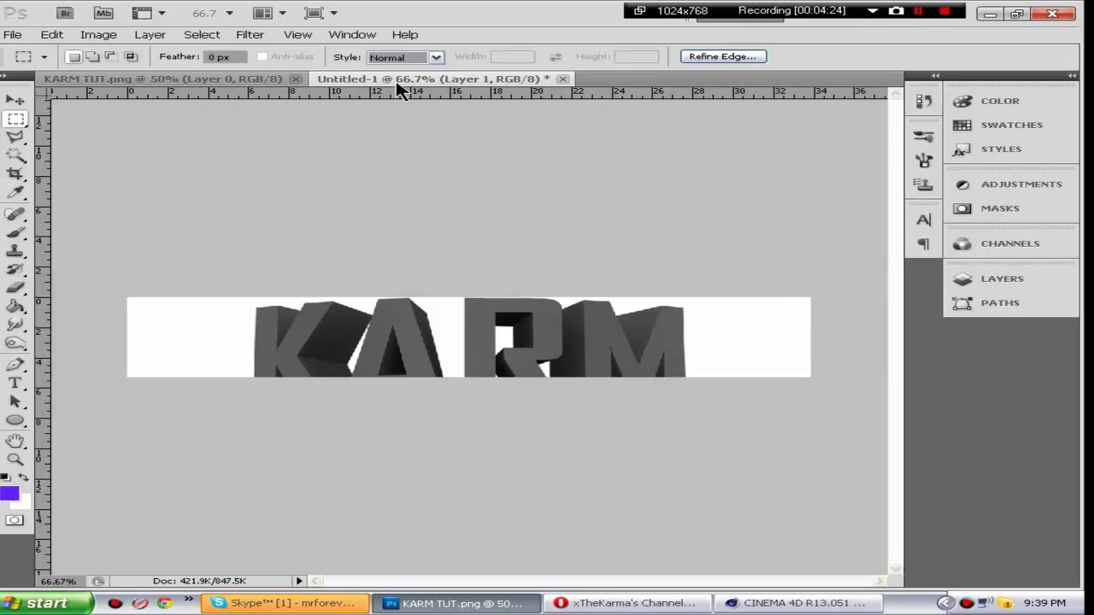
click(214, 79)
Create a 1920 x 1080 document and paste the KARM render into it.
click(26, 32)
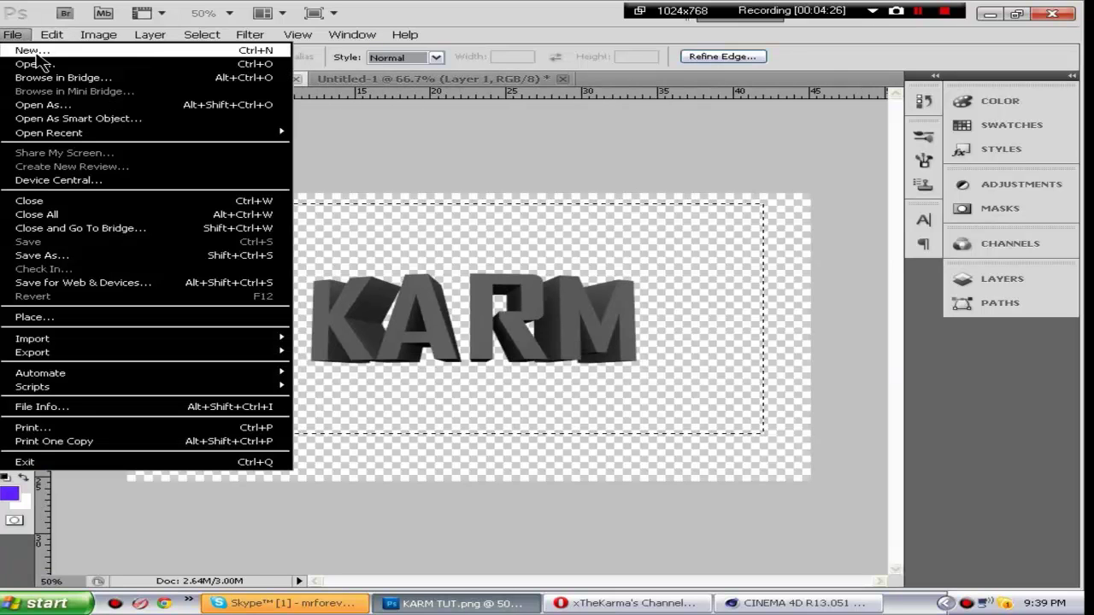
click(52, 45)
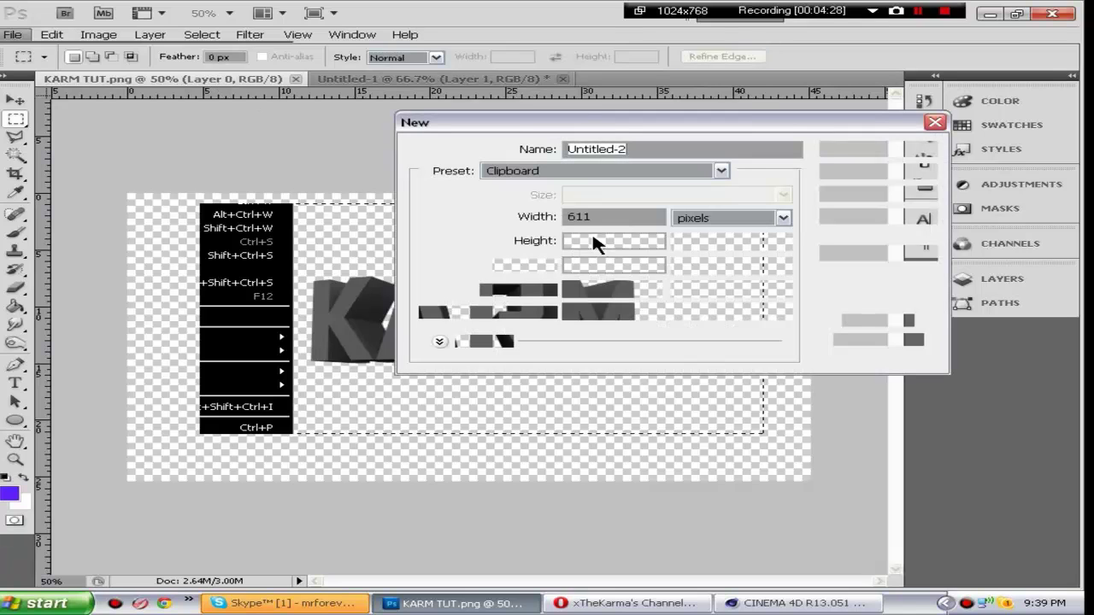
click(517, 218)
text(1920)
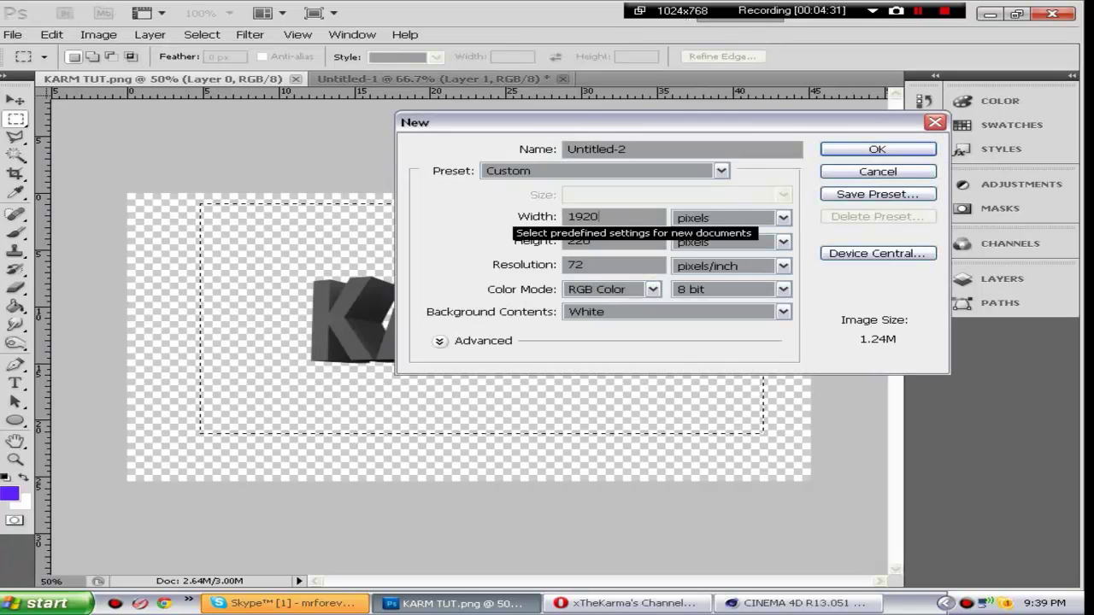
key(Tab)
text(1080)
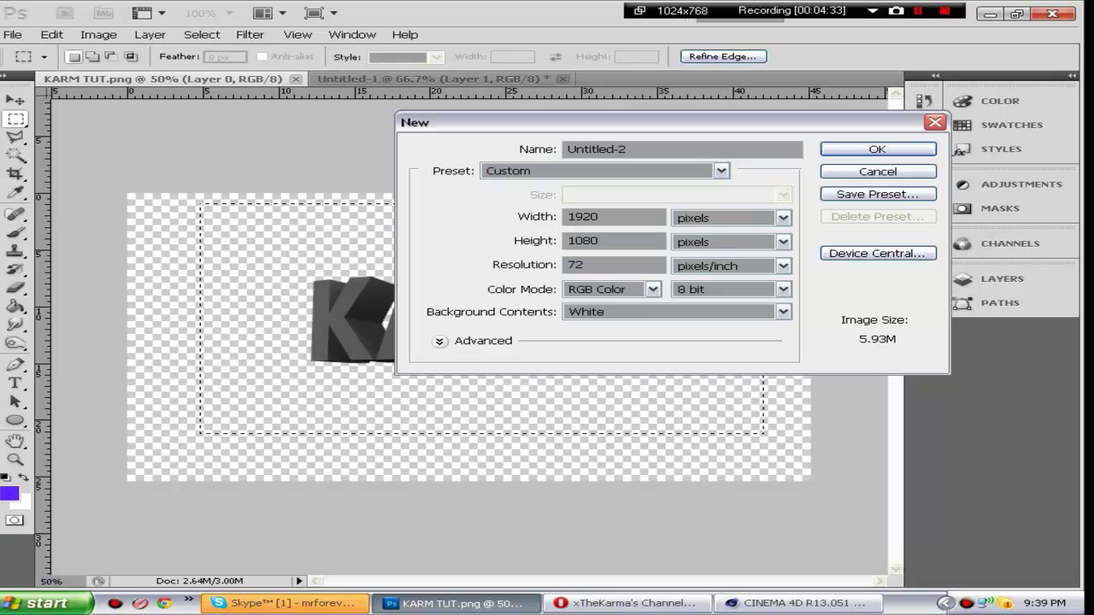
key(Return)
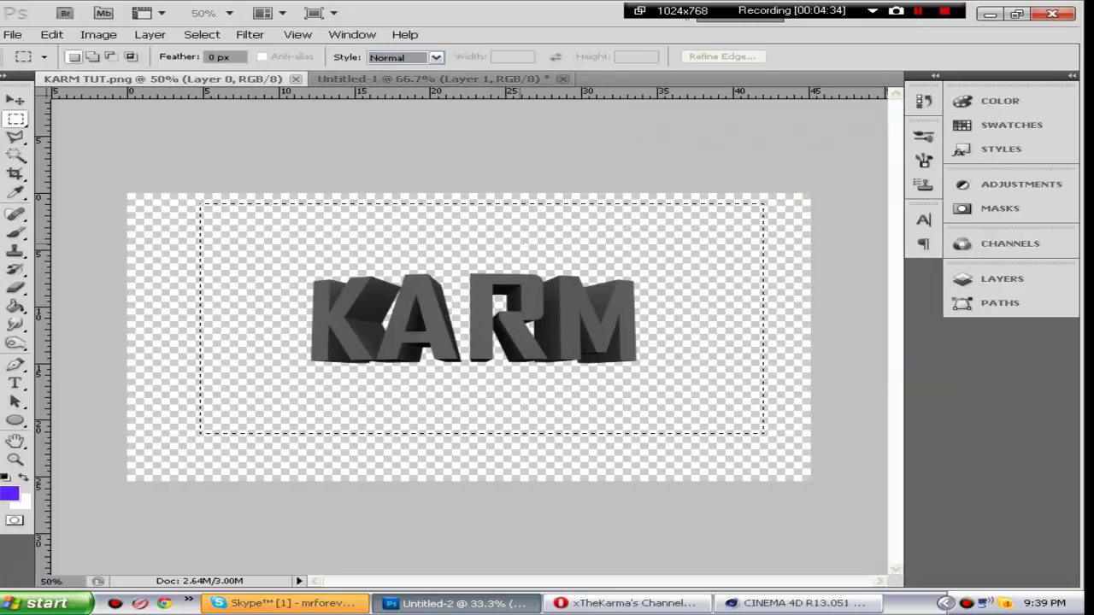
key(ctrl+v)
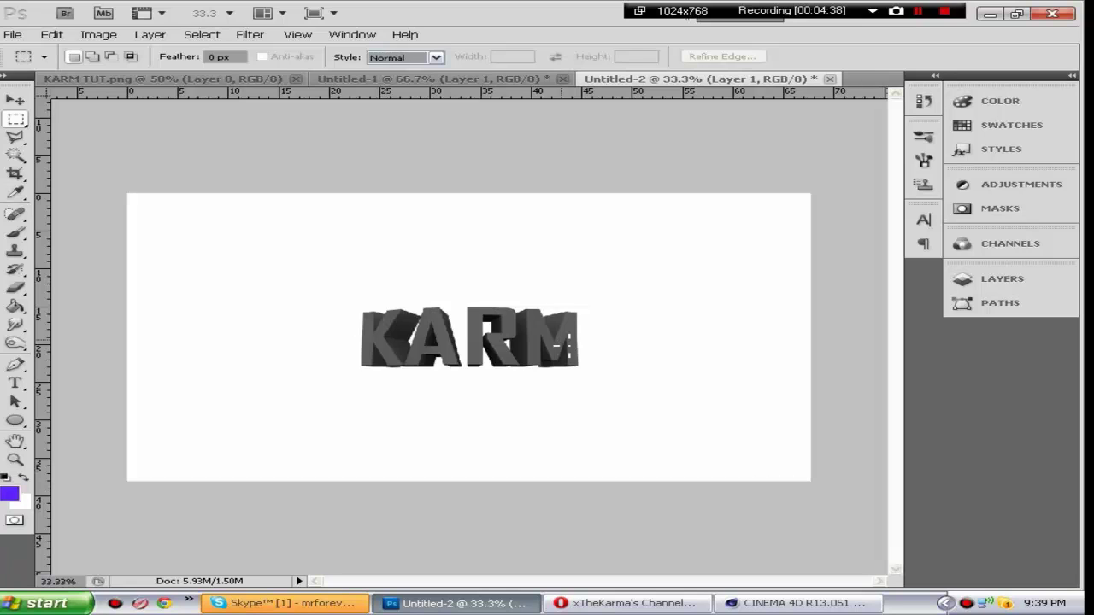
Zoom Untitled-2 to 100%, glance at the YouTube channel, and return to Photoshop.
key(ctrl+plus)
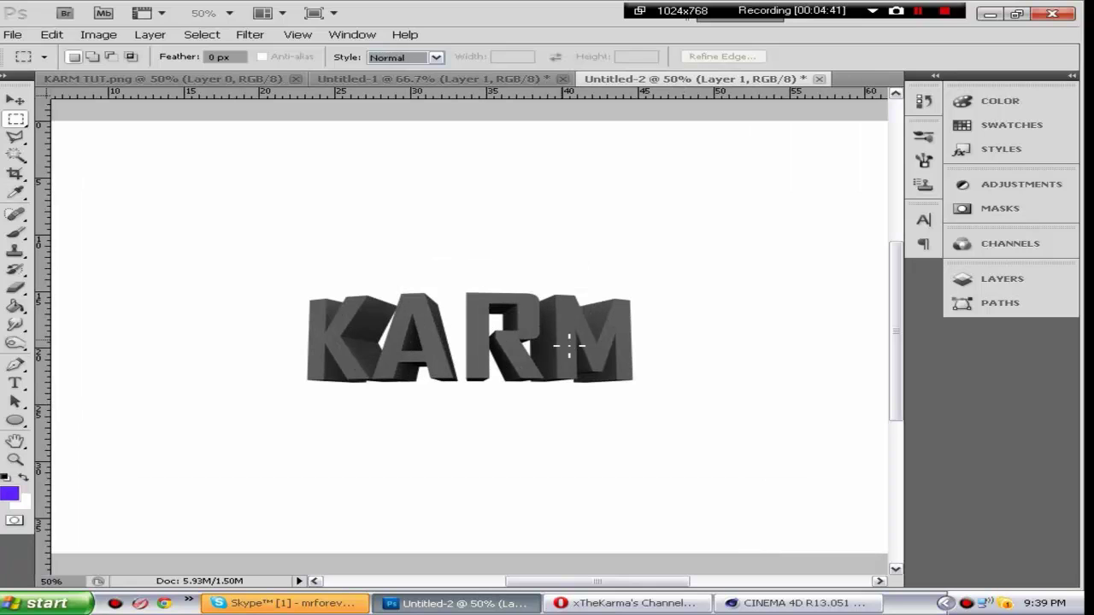
key(ctrl+plus)
key(ctrl+plus)
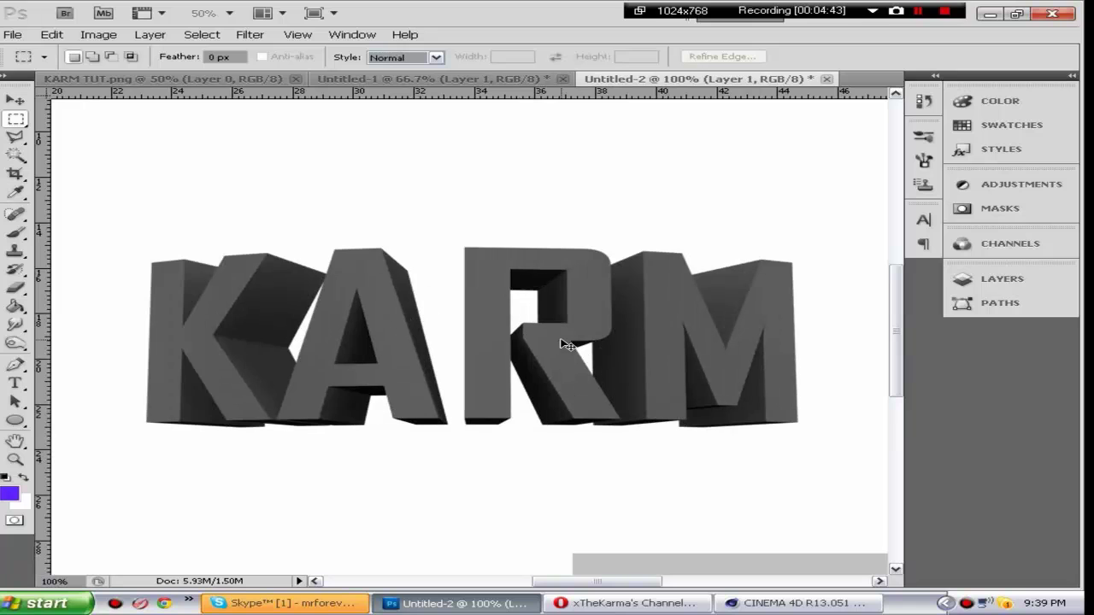
click(628, 603)
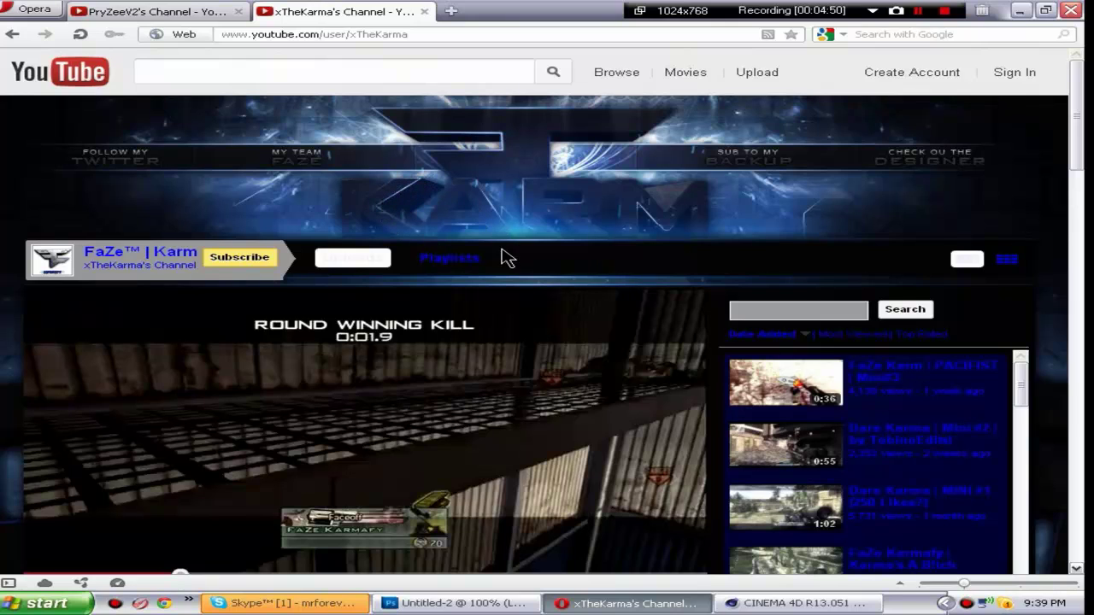
click(461, 603)
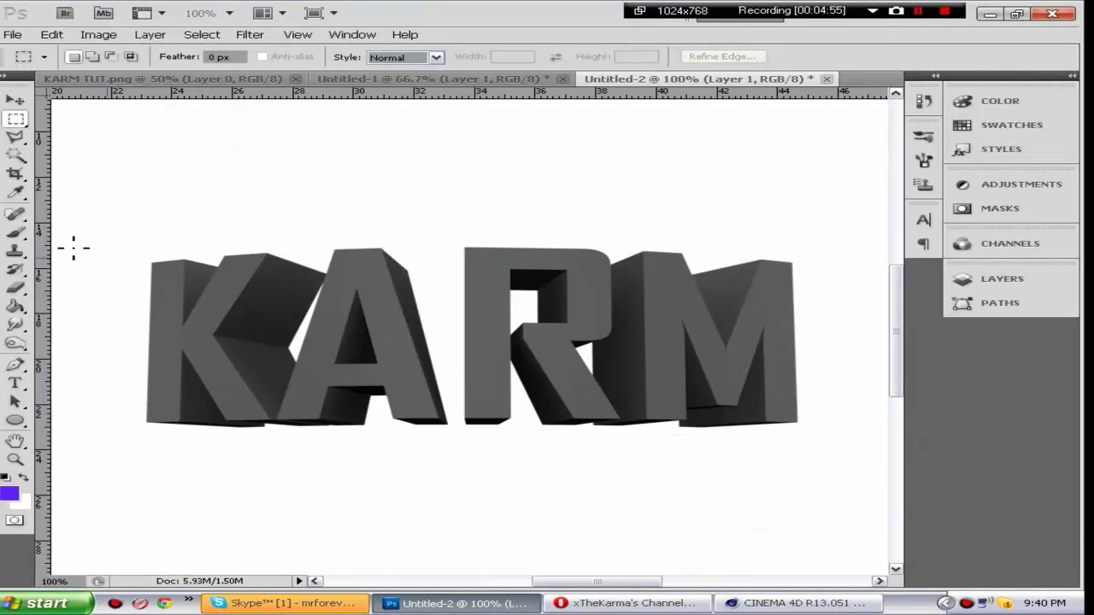
Look through the Brush tool presets, then switch to the Pen tool.
click(15, 232)
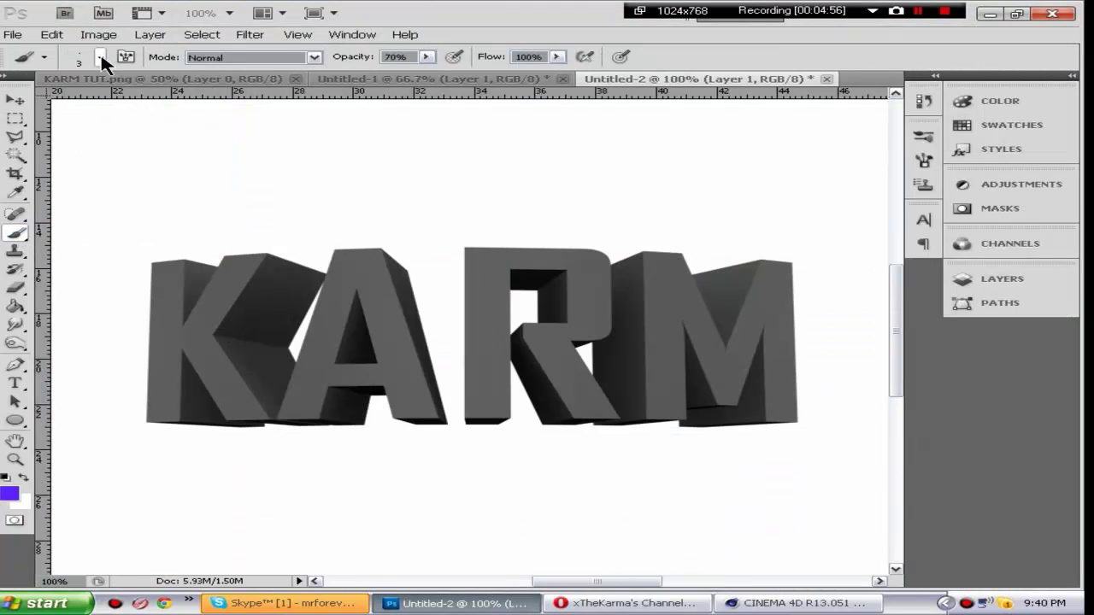
click(100, 58)
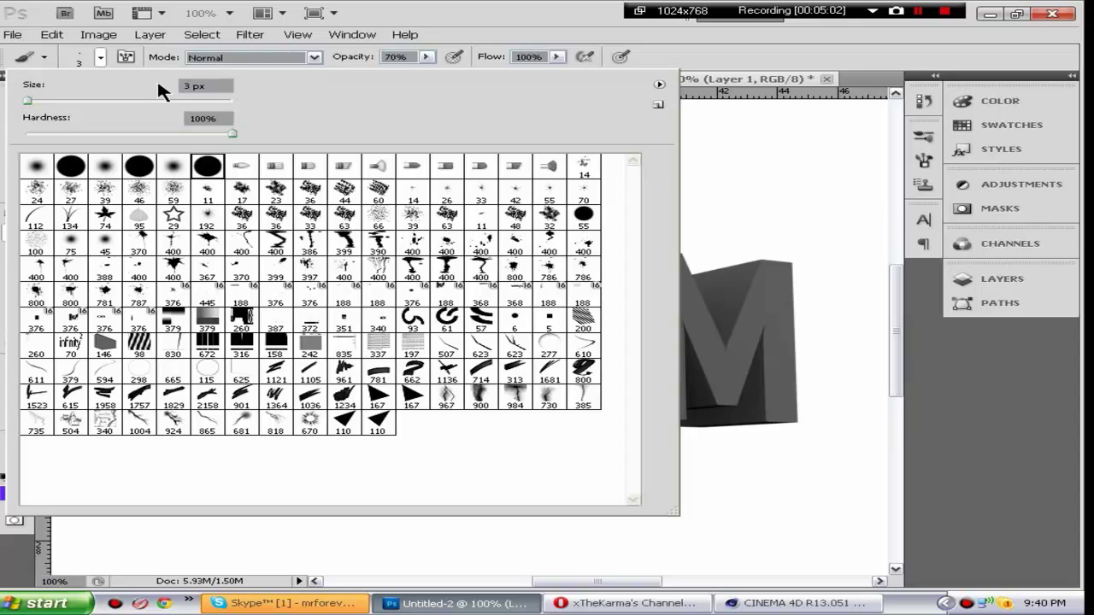
click(100, 57)
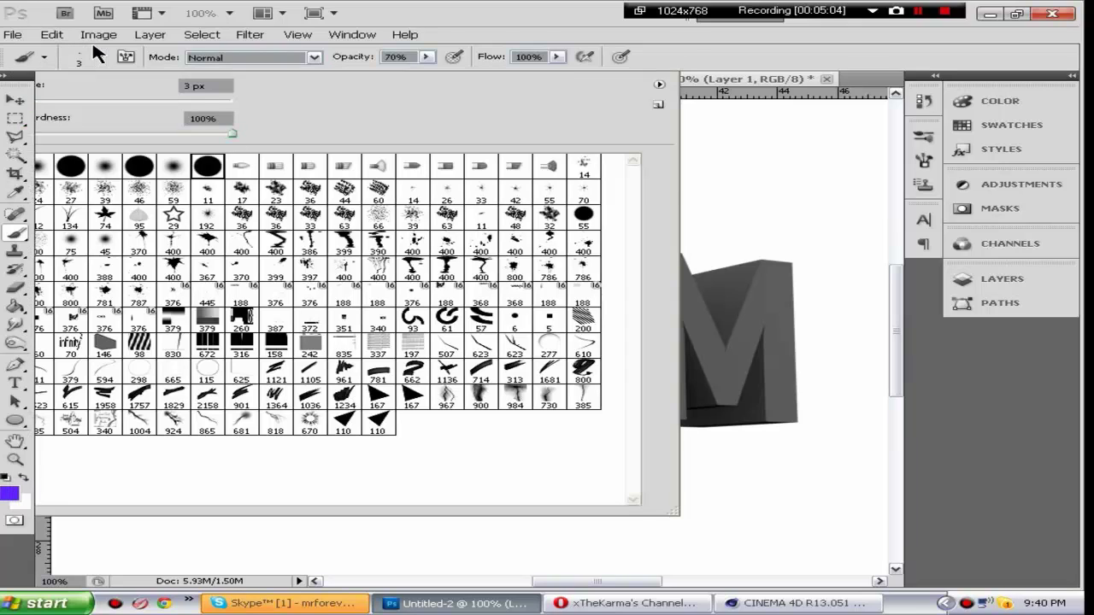
click(15, 366)
Add an empty Layer 2 above the KARM text layer.
click(991, 279)
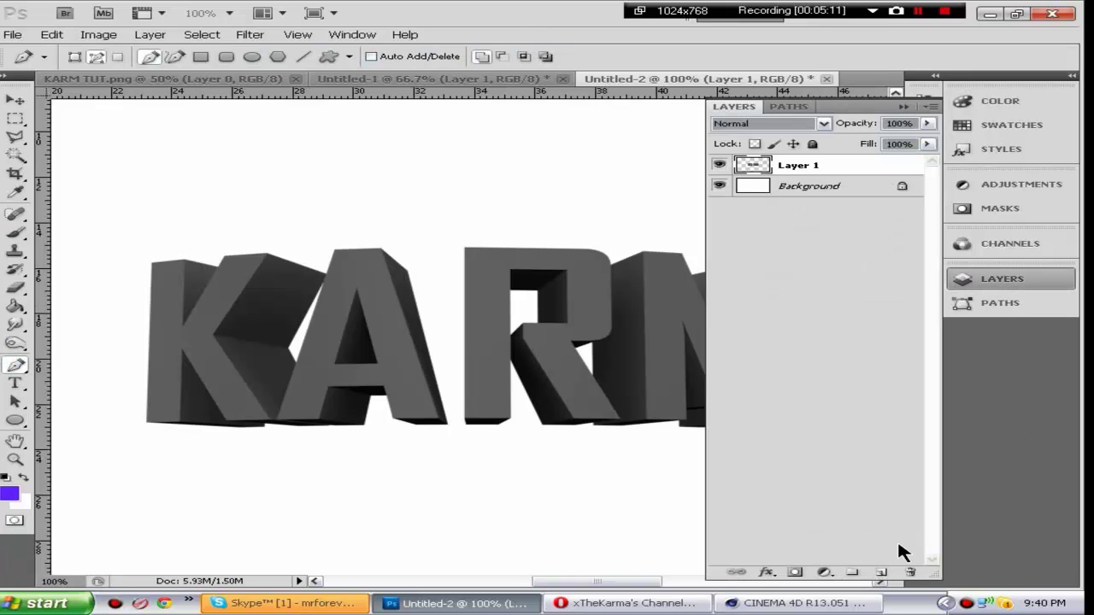
click(878, 573)
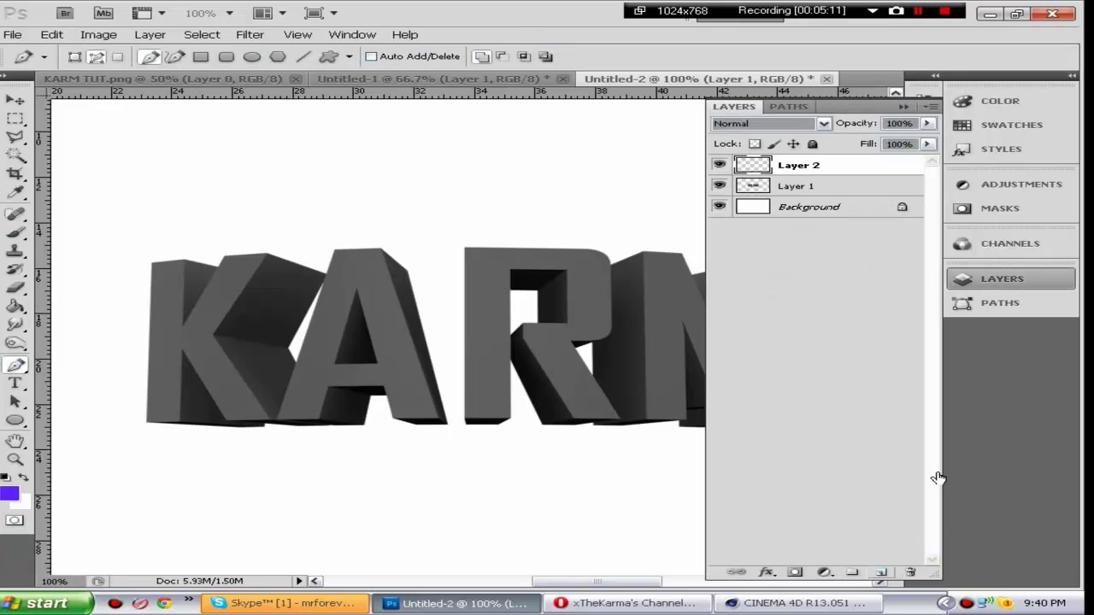
click(1004, 282)
click(13, 34)
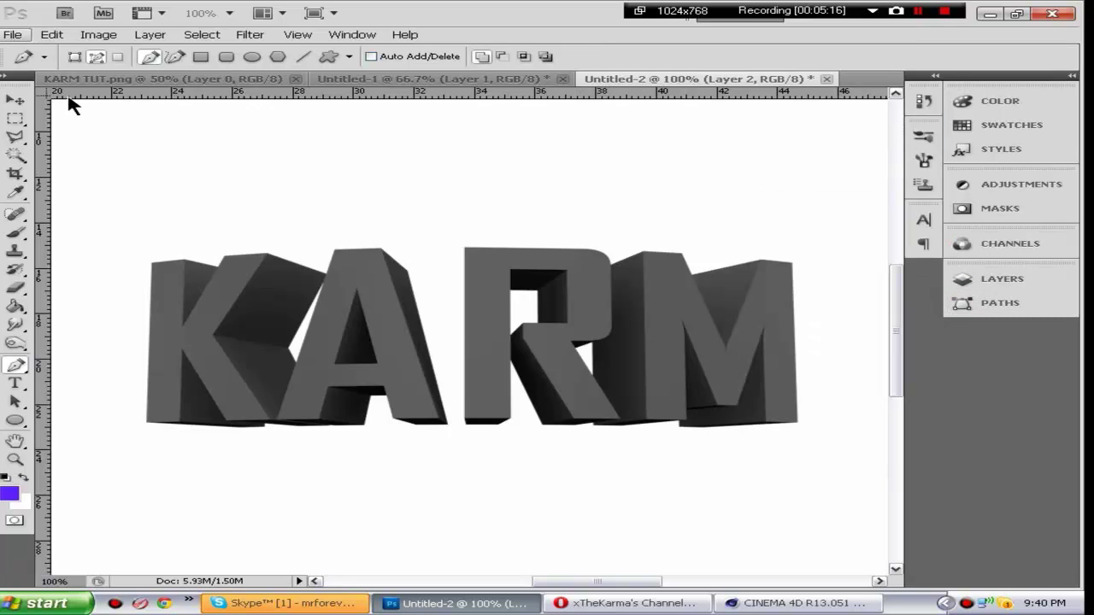
Place the grunge texture from D:\GFX\Textures\Metal into the document.
click(165, 319)
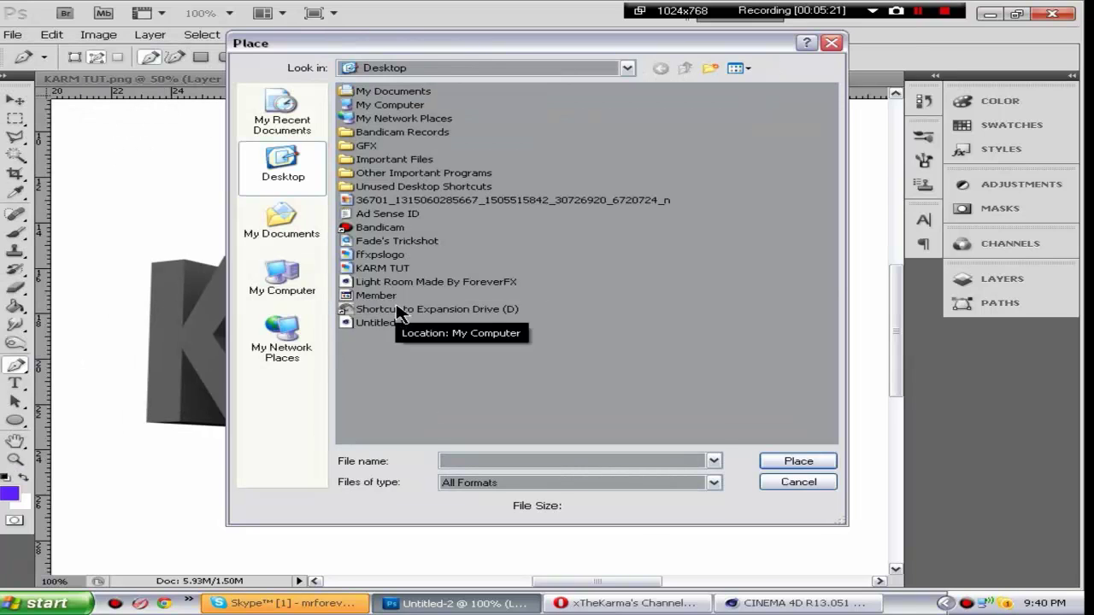
double_click(398, 310)
double_click(366, 93)
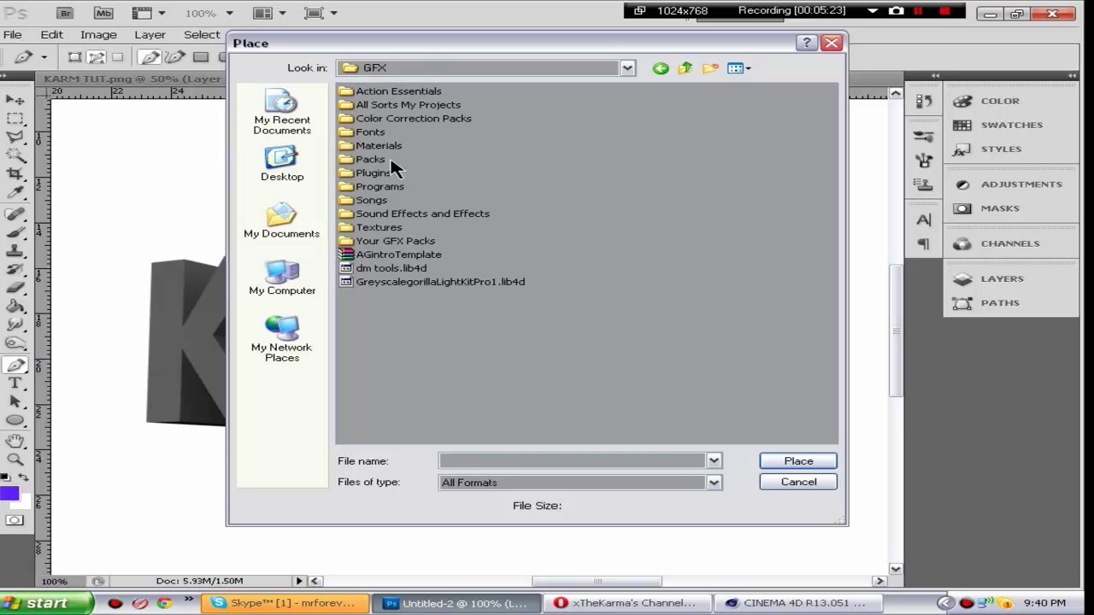
double_click(391, 229)
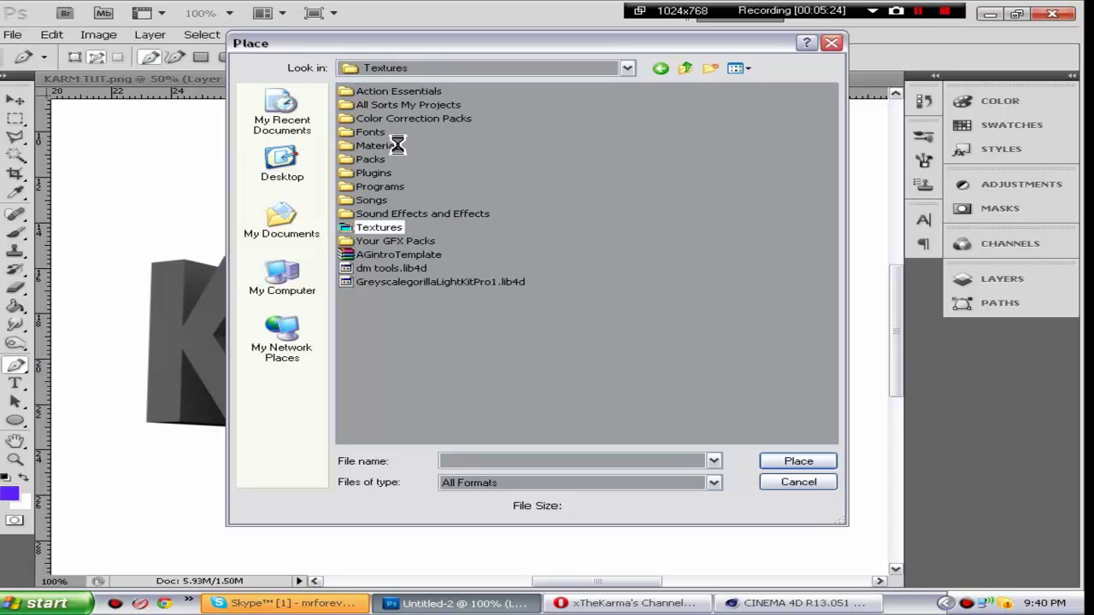
double_click(369, 173)
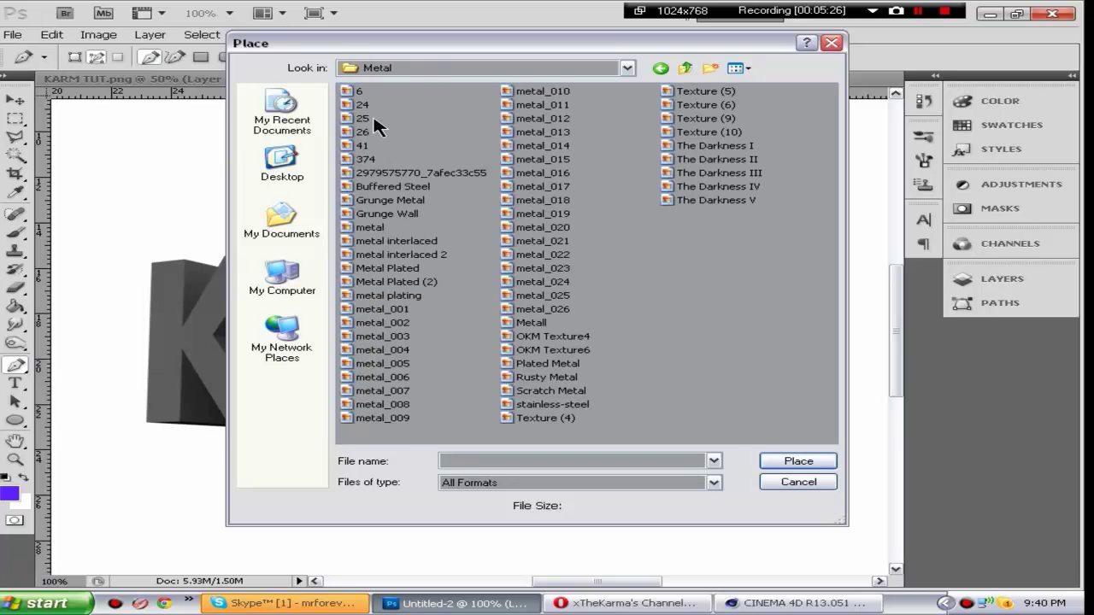
double_click(359, 104)
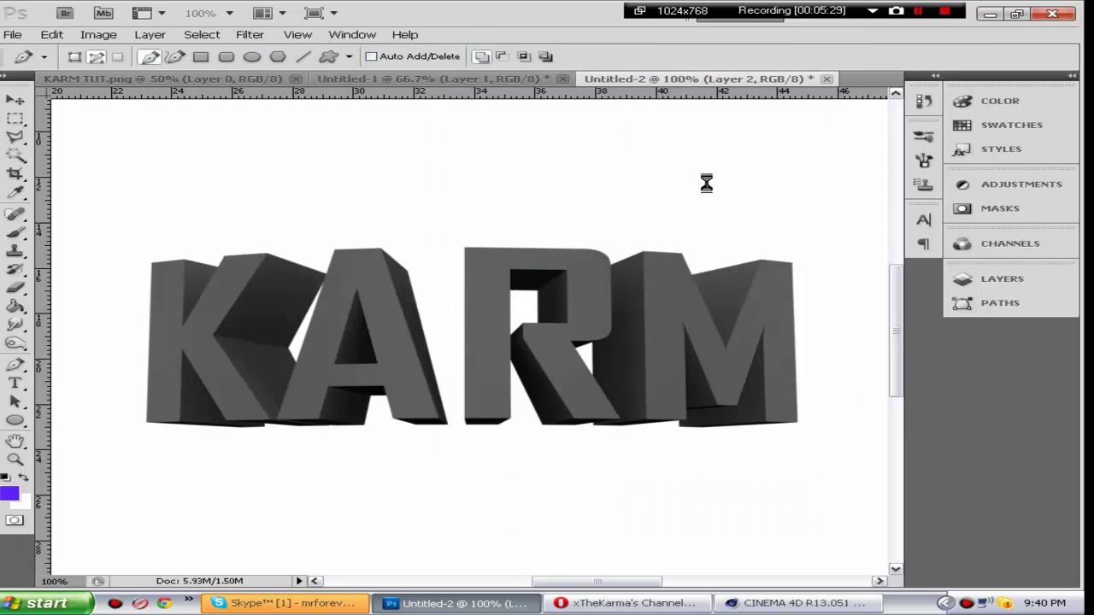
Enlarge the placed texture without rotation, move it over the text and commit it.
drag(549, 236, 579, 395)
key(ctrl+z)
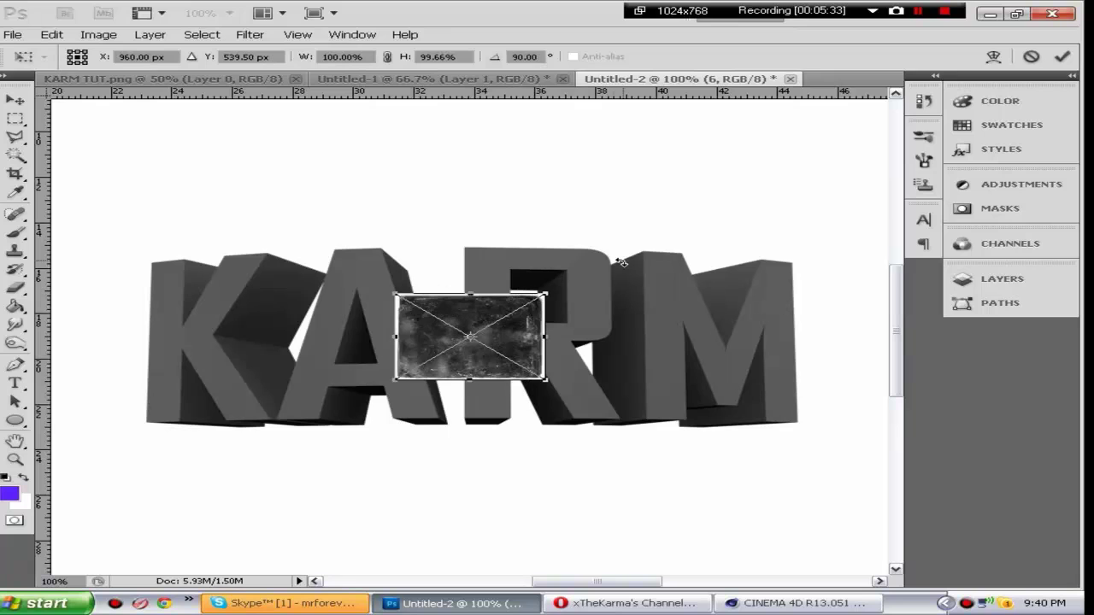
drag(544, 296, 879, 125)
drag(744, 194, 508, 268)
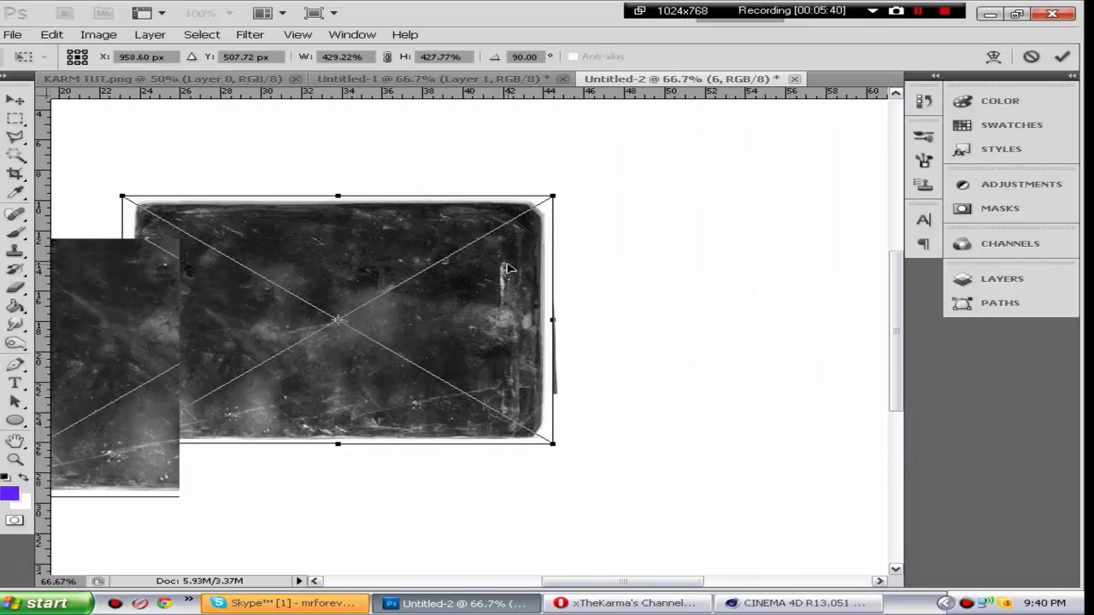
key(Return)
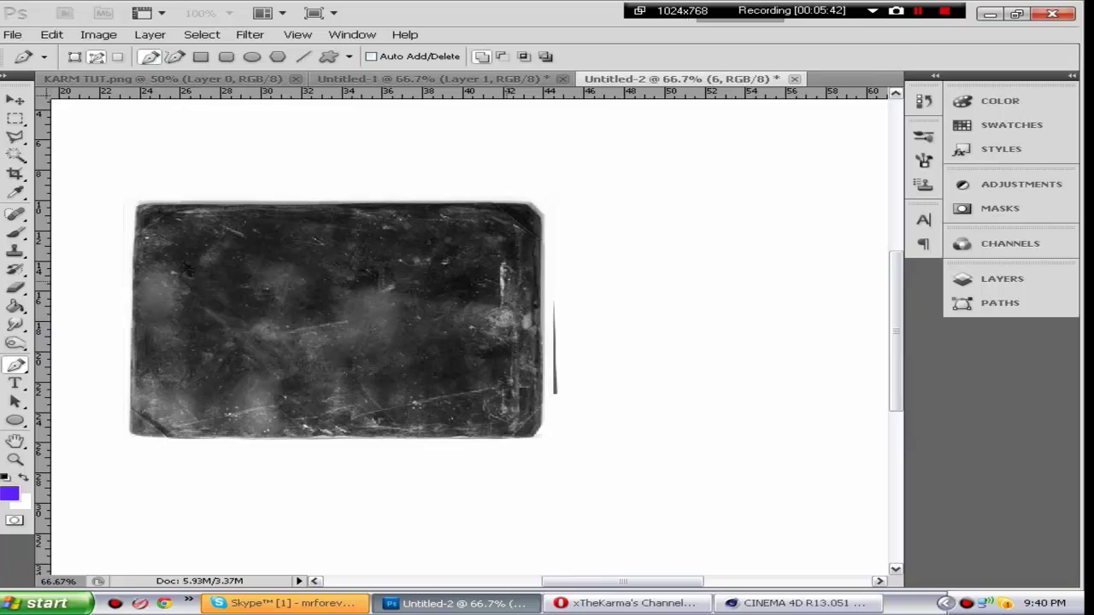
click(996, 281)
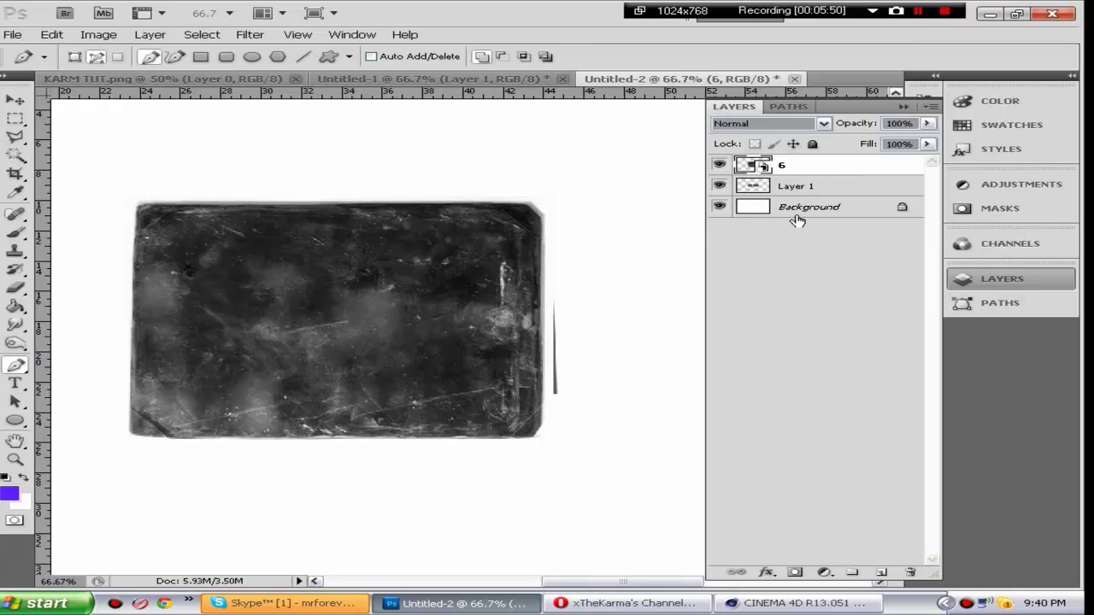
Scale texture layer 6 up slightly and clip it to Layer 1, showing it only inside KARM.
key(ctrl+t)
drag(560, 189, 599, 185)
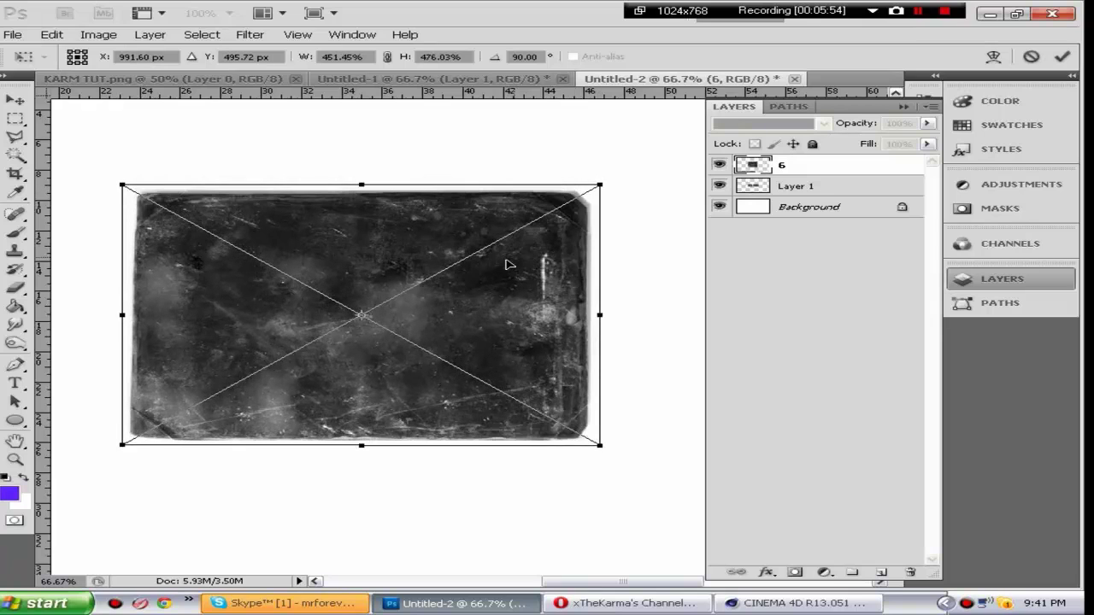
key(Return)
key(p)
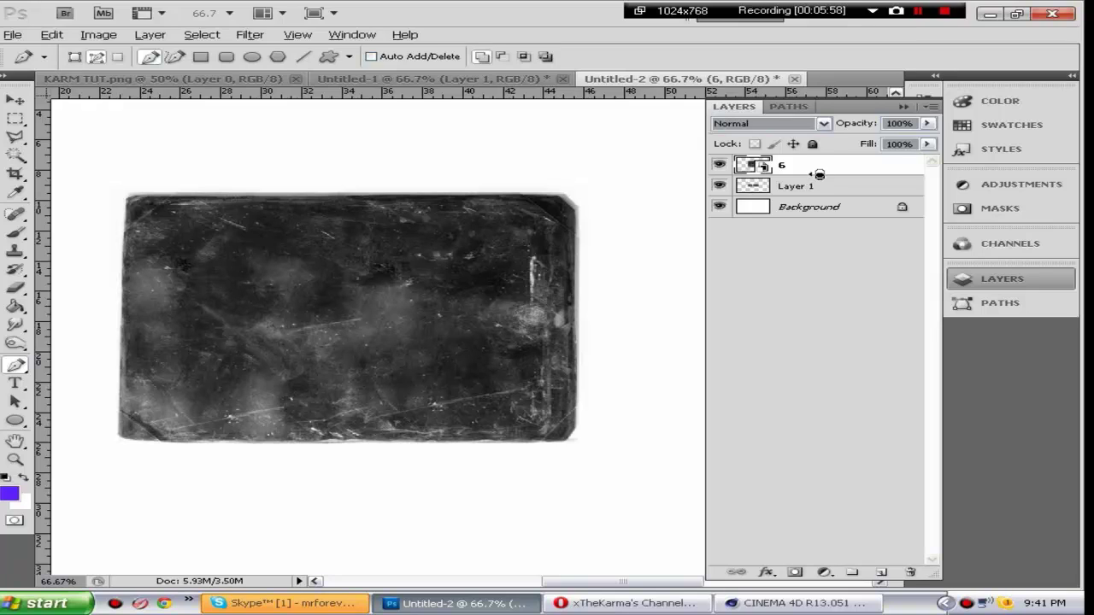
alt+click(819, 174)
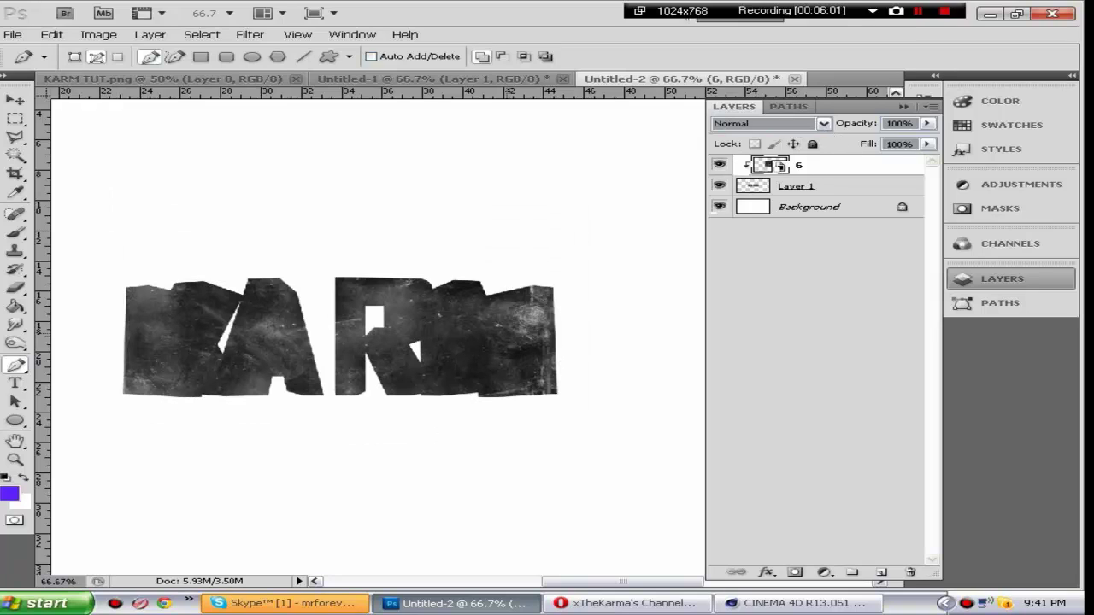
Set texture layer 6 to Soft Light blending after briefly trying Overlay.
click(823, 123)
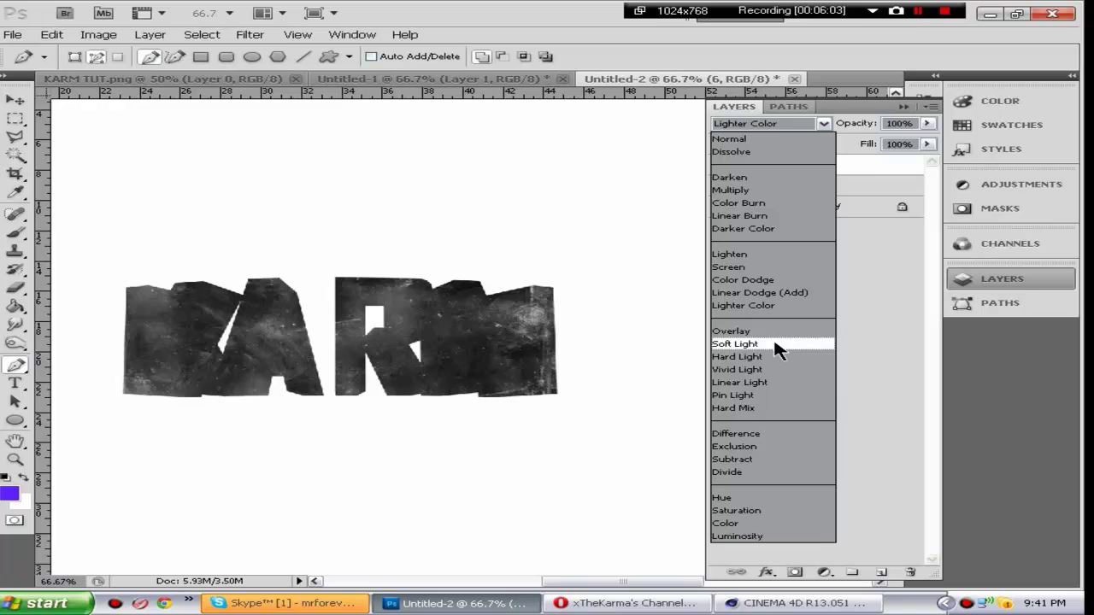
click(774, 343)
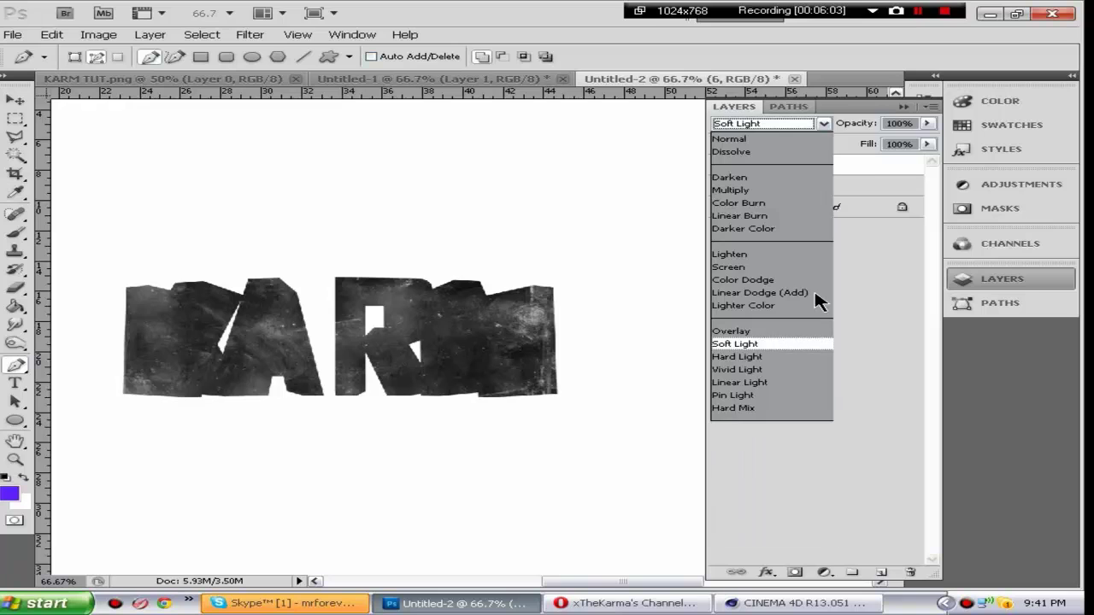
click(826, 123)
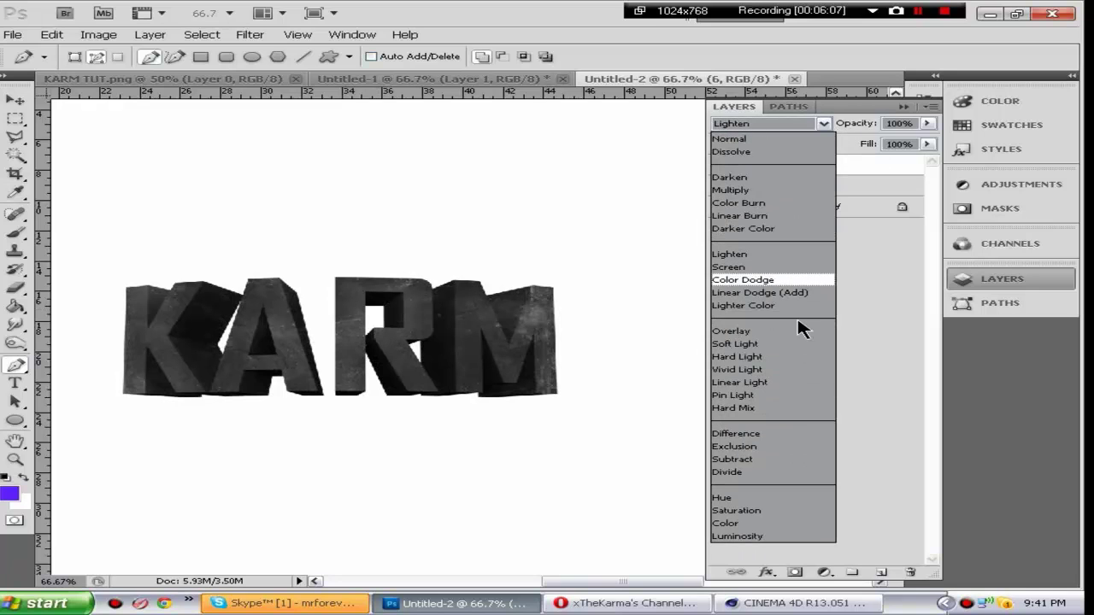
click(798, 330)
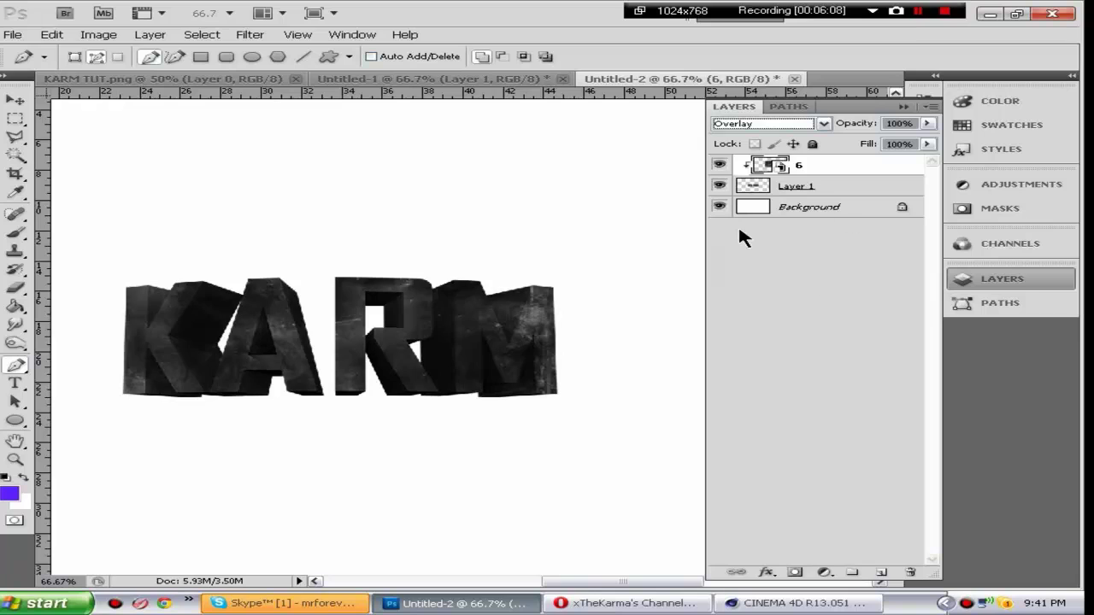
click(823, 124)
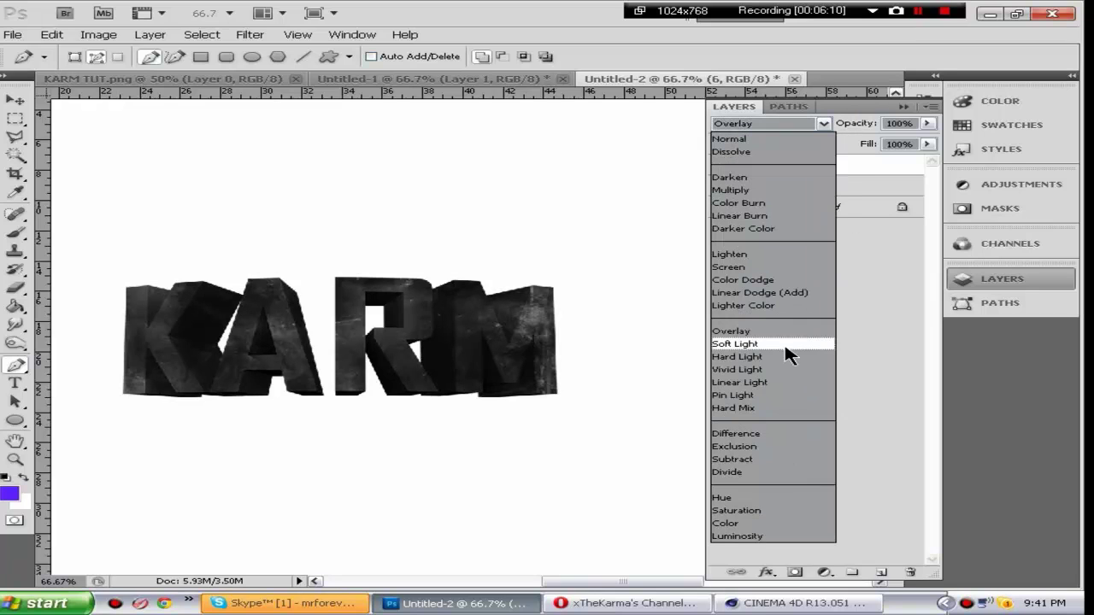
click(785, 346)
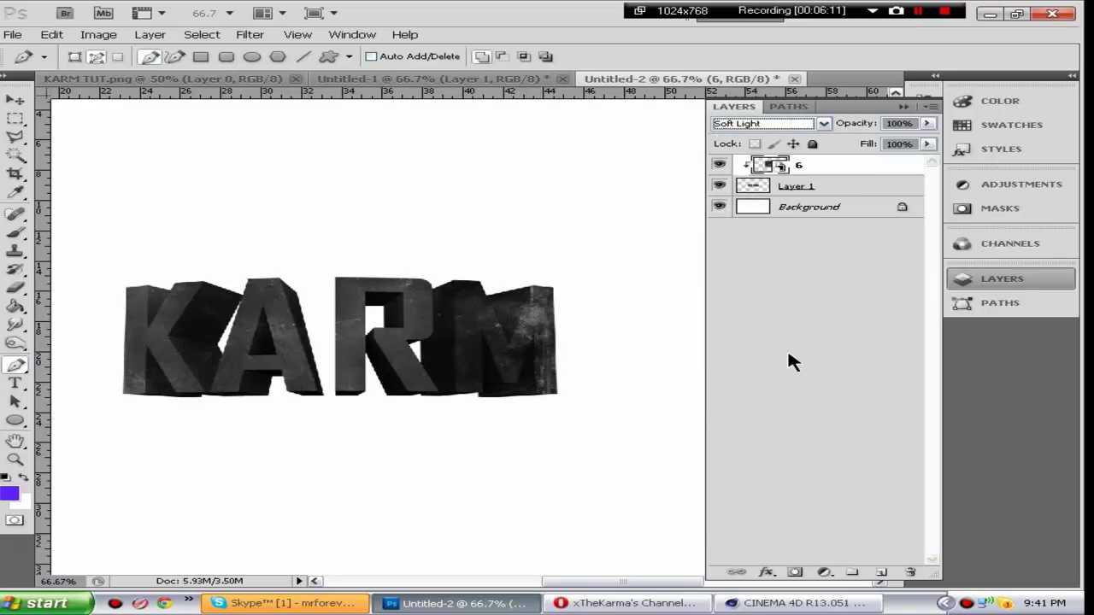
Merge layer 6 with the Layer 1 letters and add a new empty layer above.
click(844, 190)
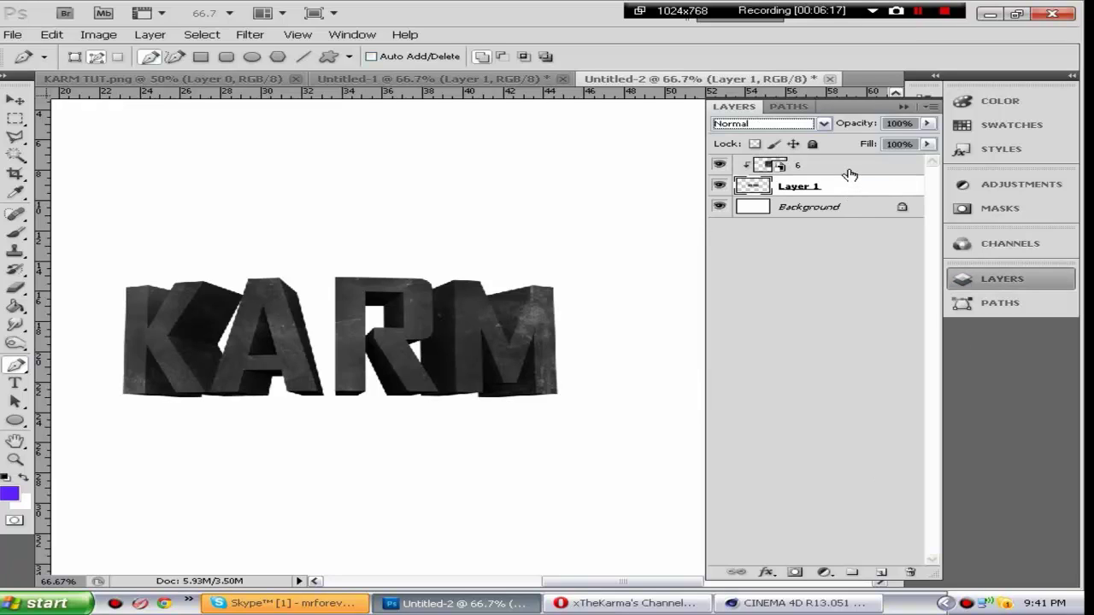
shift+click(849, 167)
right_click(850, 169)
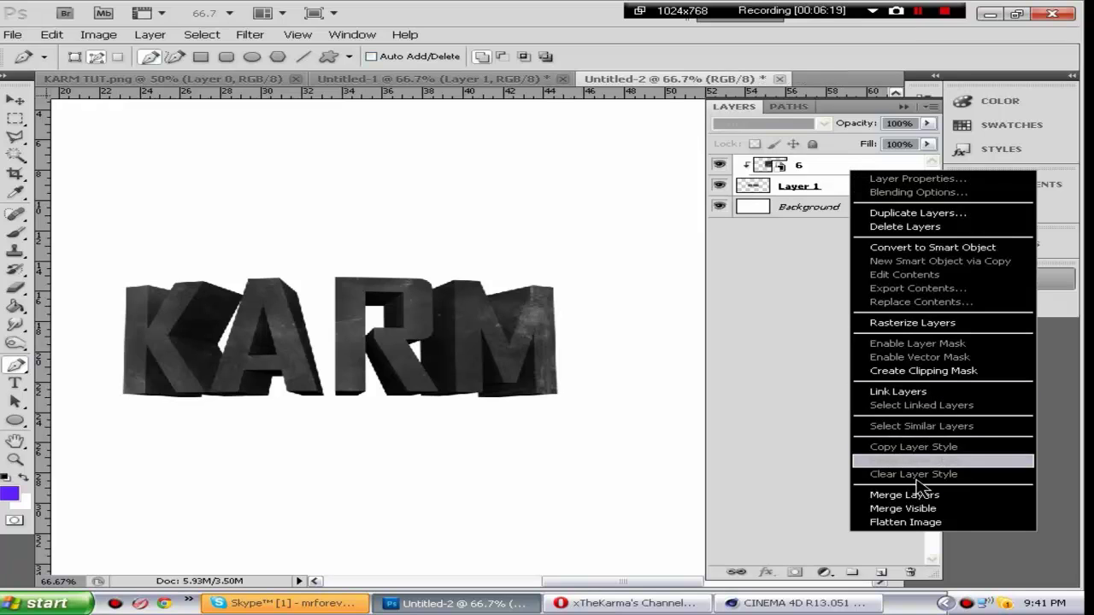
click(904, 495)
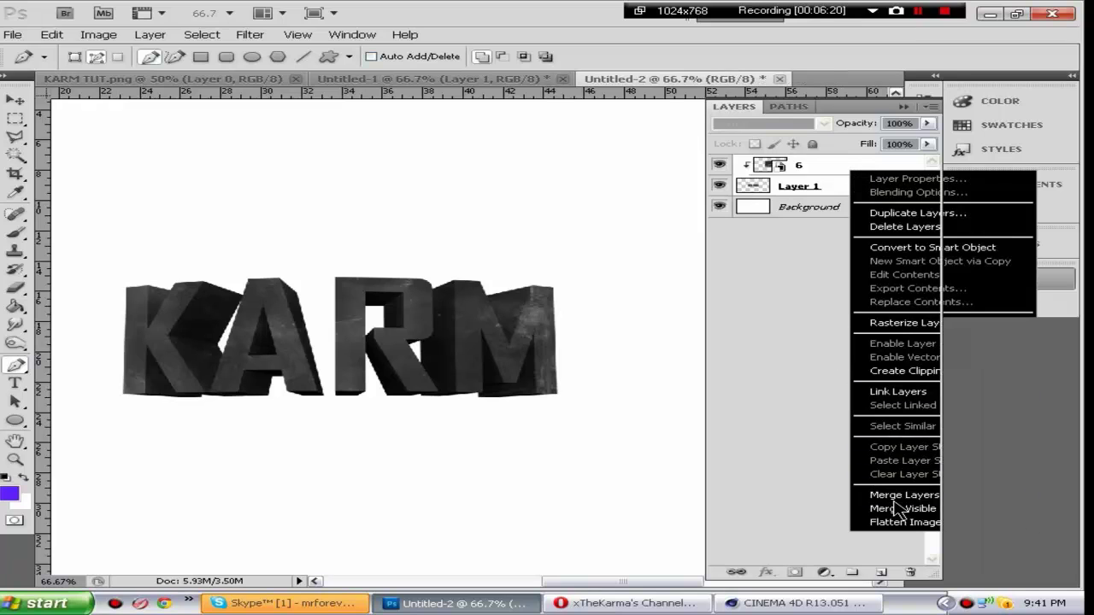
click(881, 572)
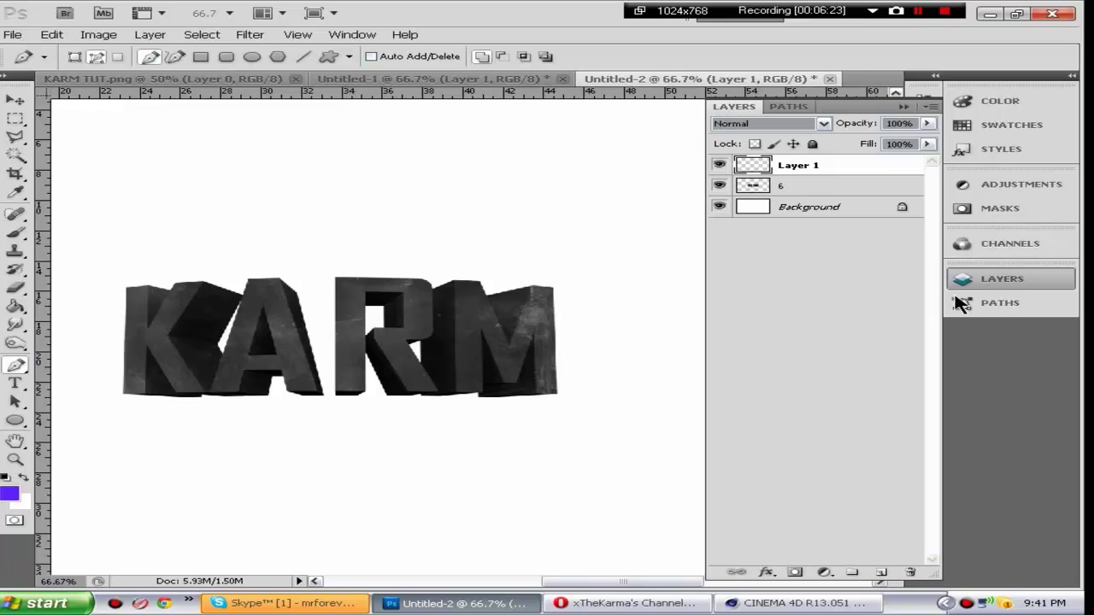
click(957, 295)
Stroke the pen path along the K's top edge with the purple brush, then delete the path.
drag(642, 585, 608, 588)
click(18, 368)
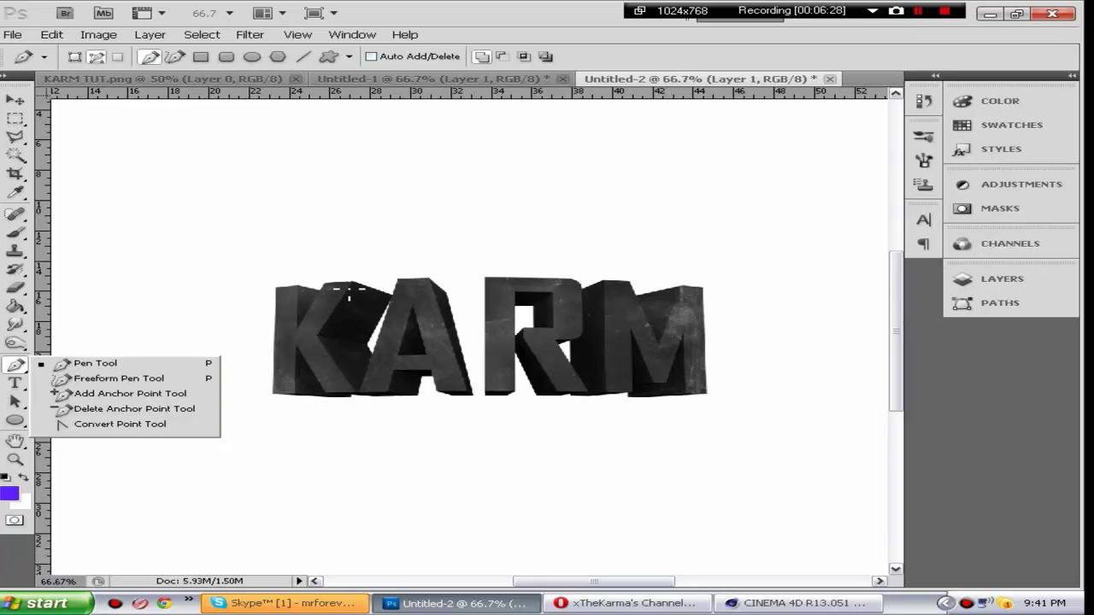
click(94, 363)
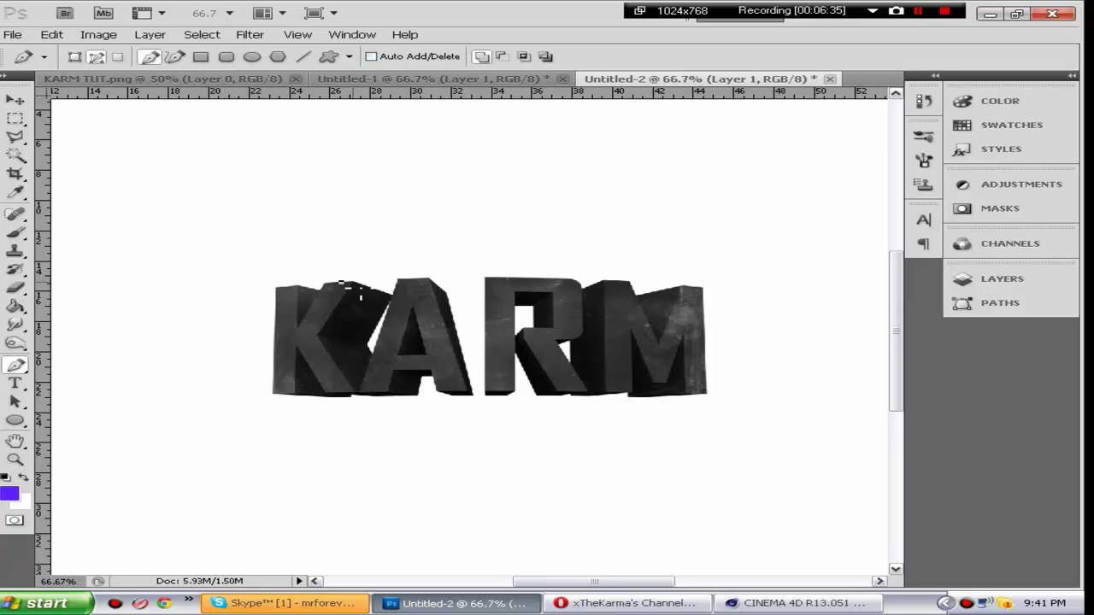
right_click(342, 309)
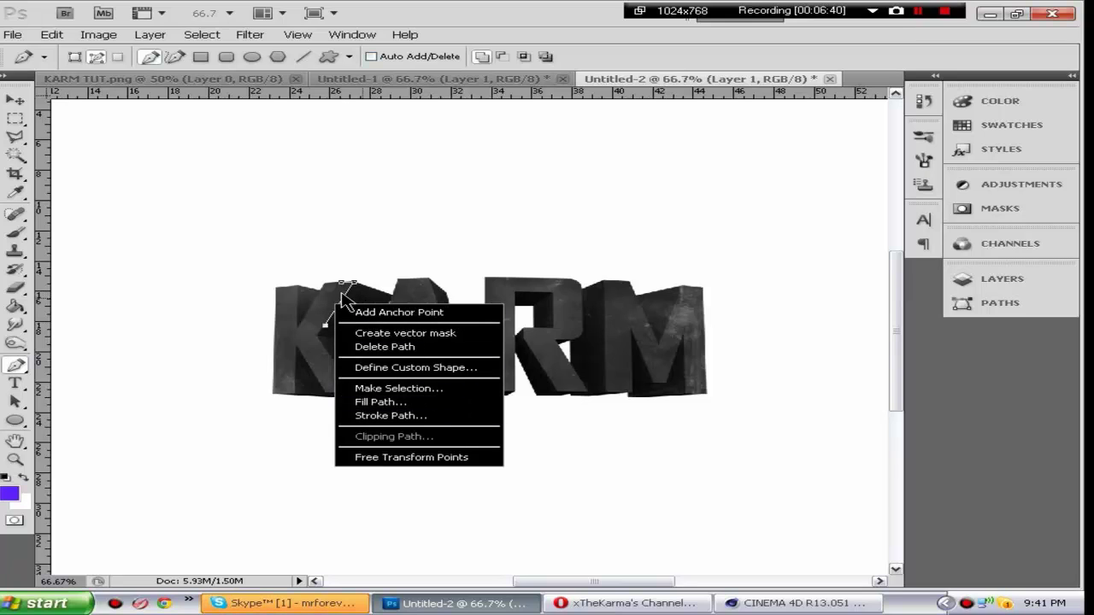
click(438, 416)
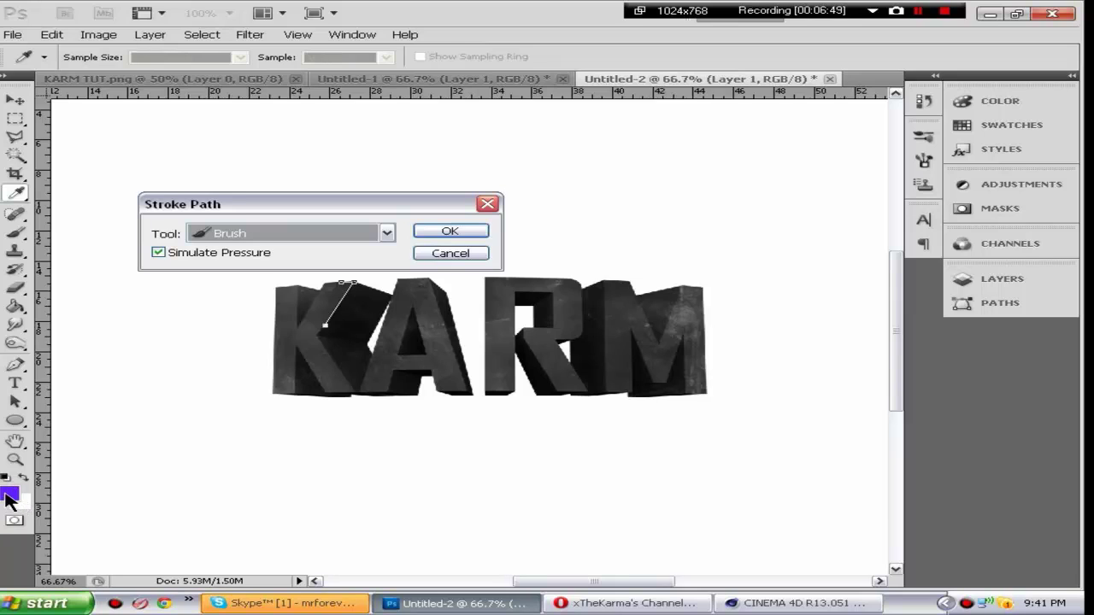
click(452, 235)
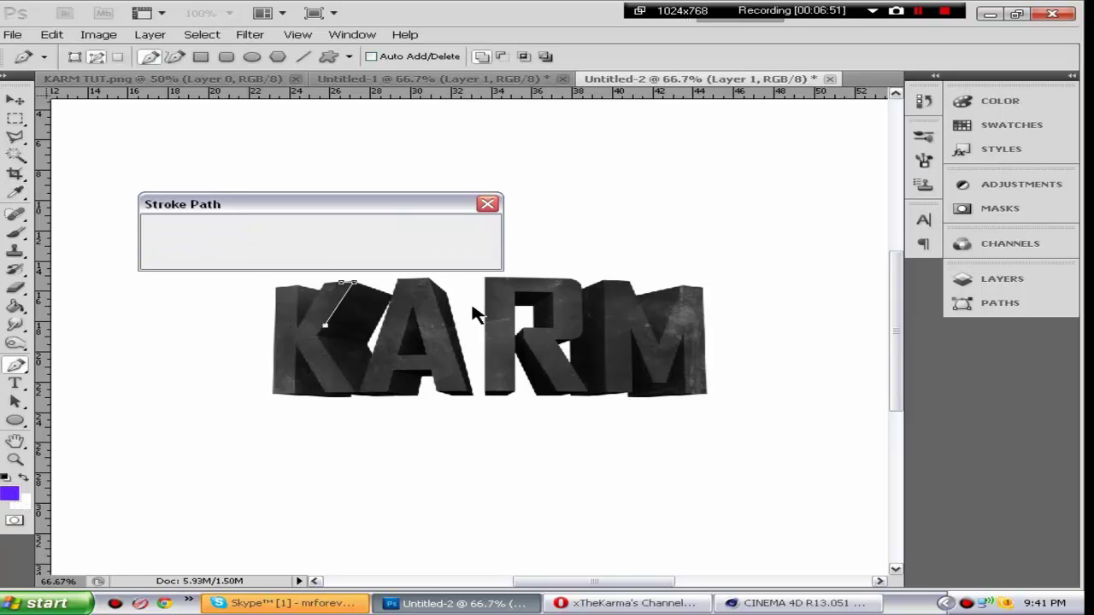
right_click(340, 300)
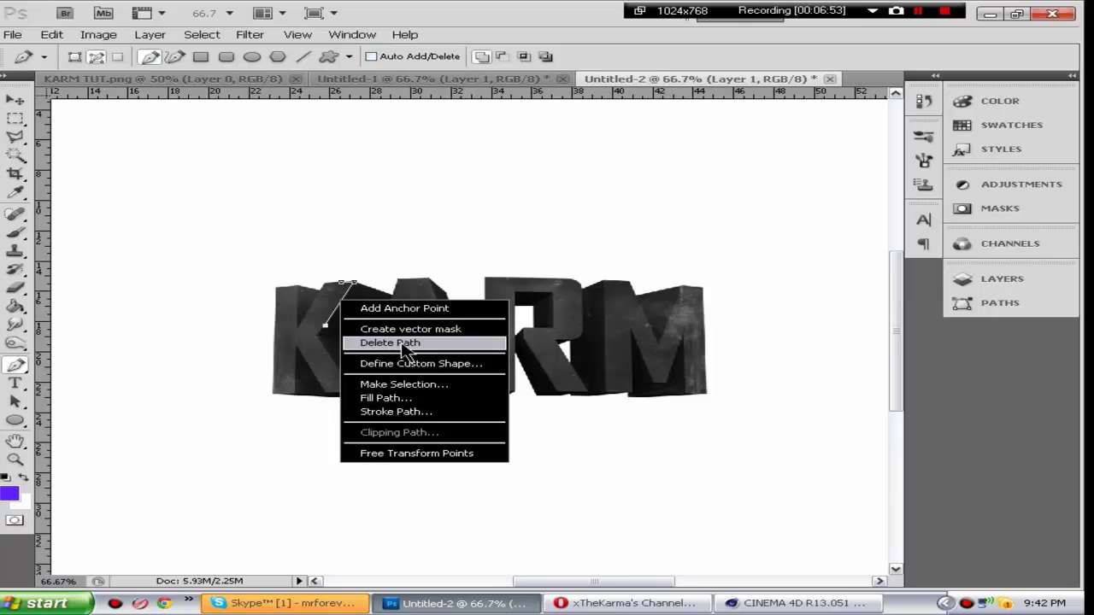
click(405, 343)
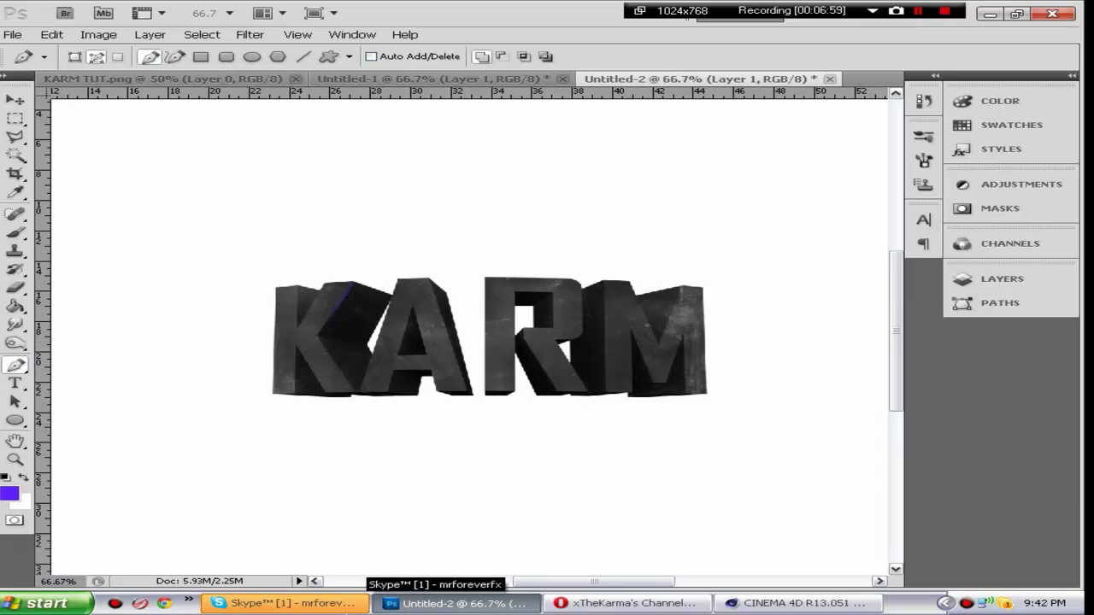
Stroke the new path on the A with the purple brush and delete it.
click(291, 603)
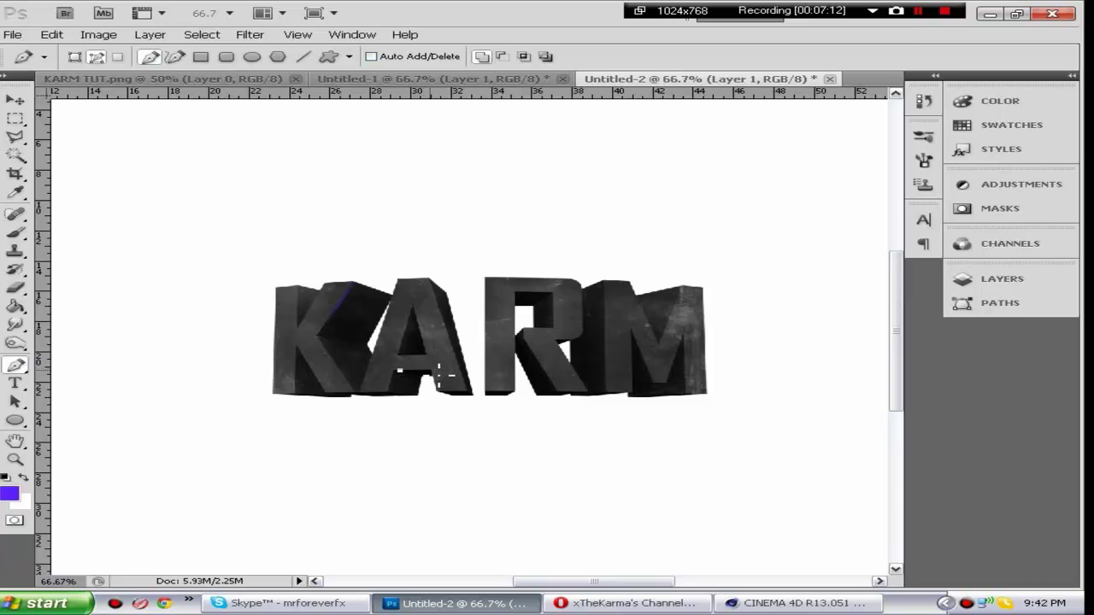
right_click(417, 367)
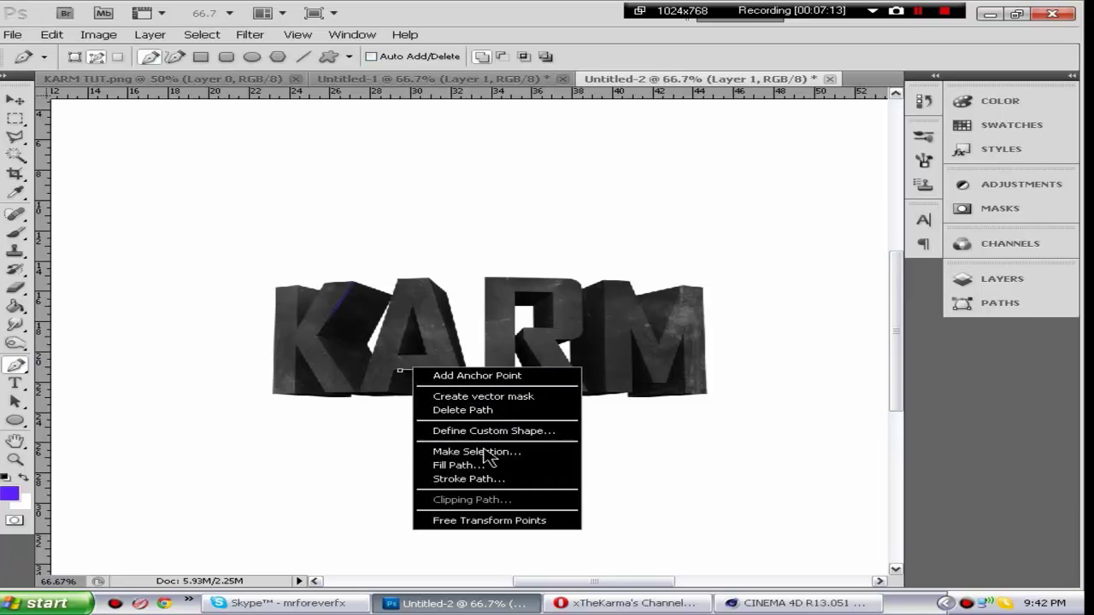
click(501, 485)
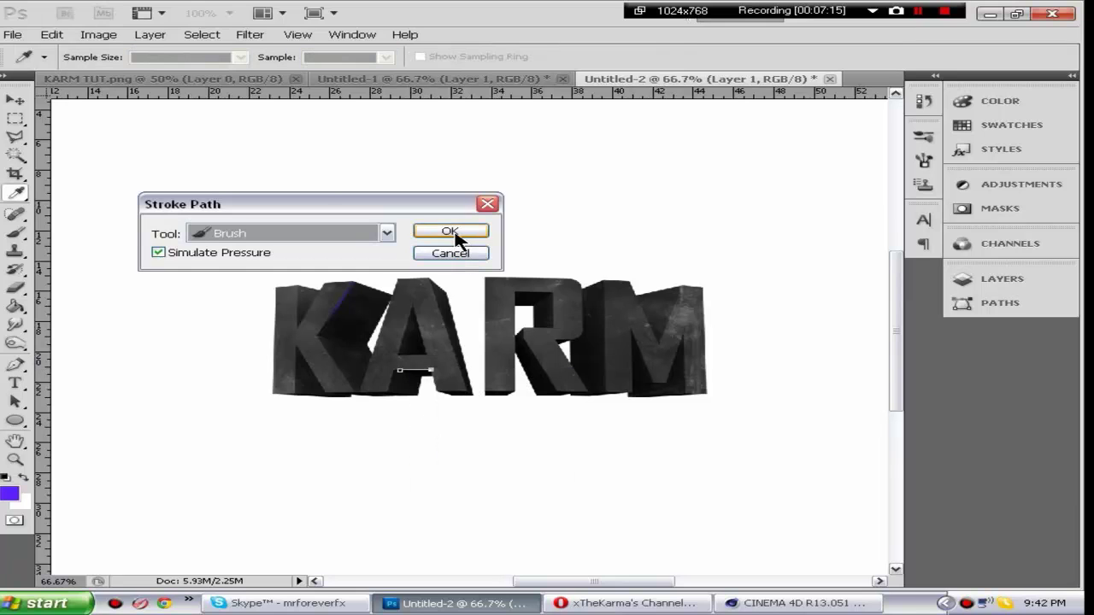
click(451, 231)
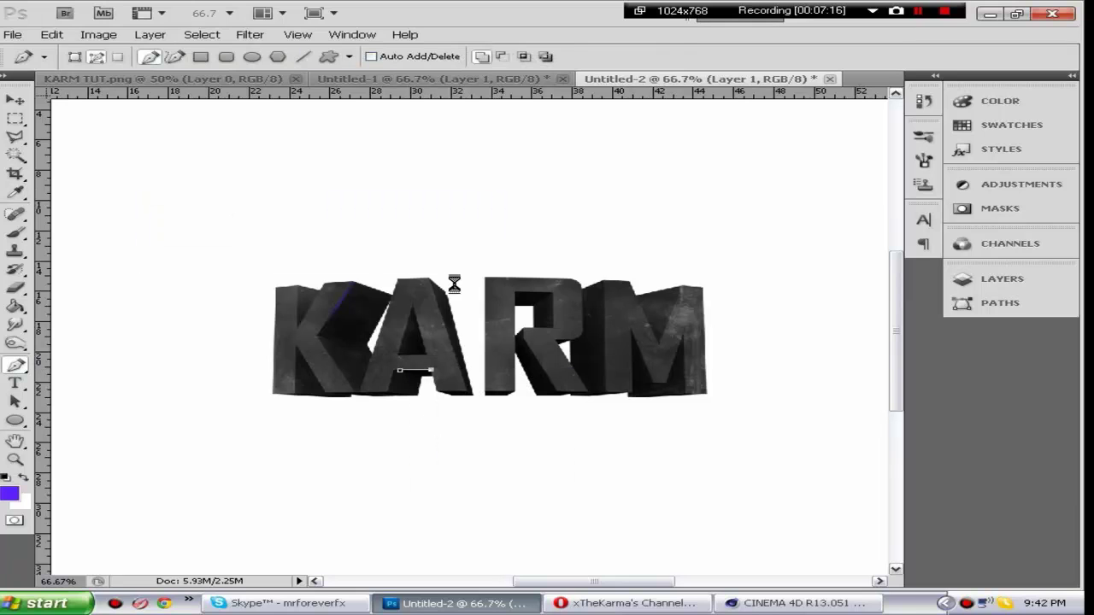
right_click(423, 370)
click(480, 416)
Add a Gradient Map adjustment layer using the violet-to-orange preset.
click(981, 280)
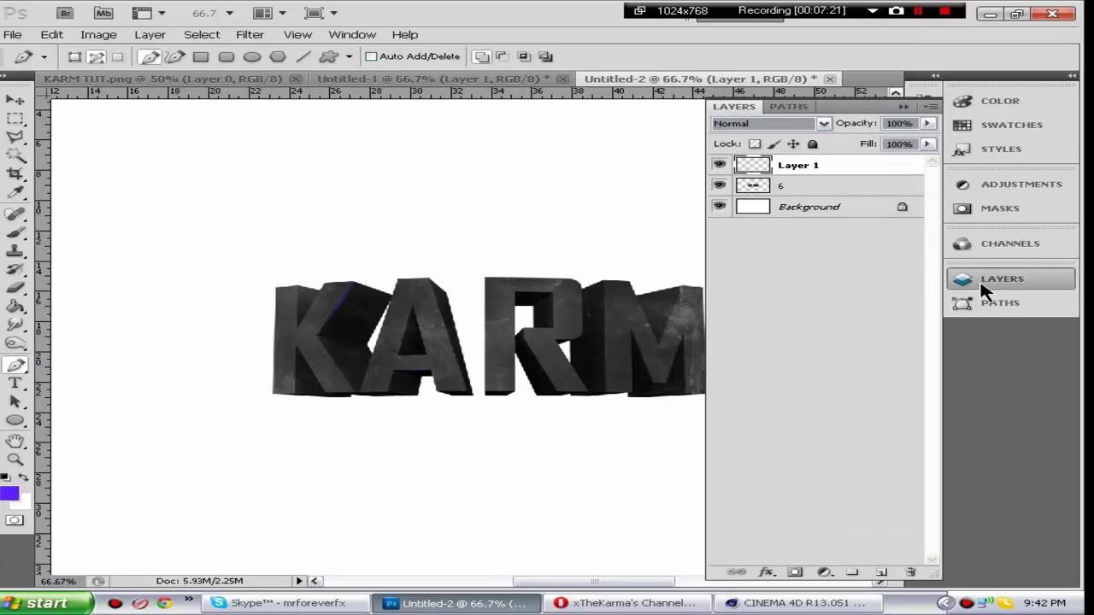
click(980, 279)
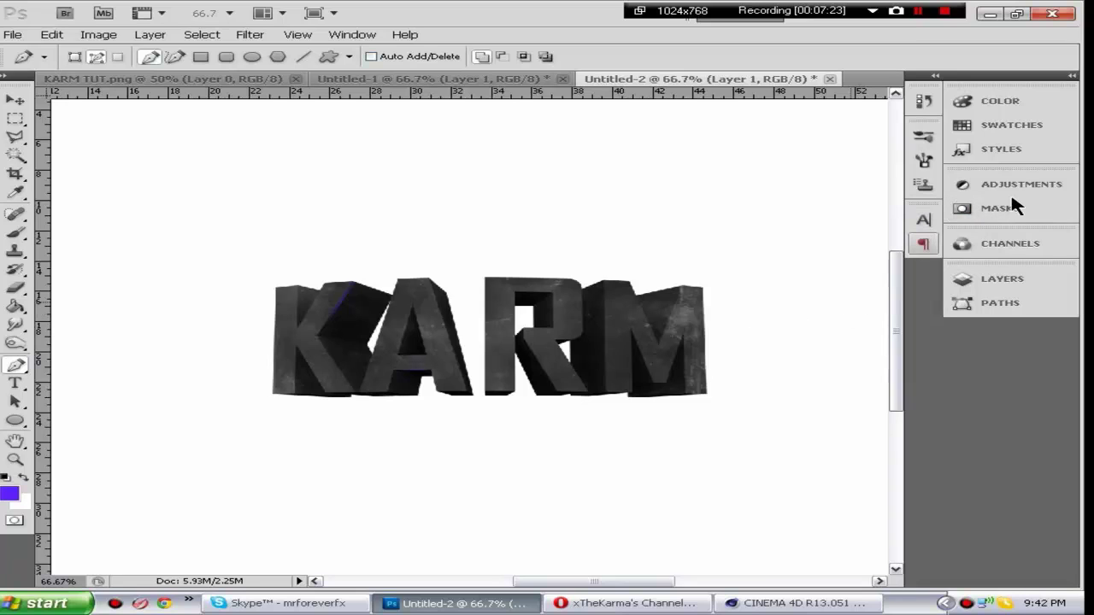
click(991, 188)
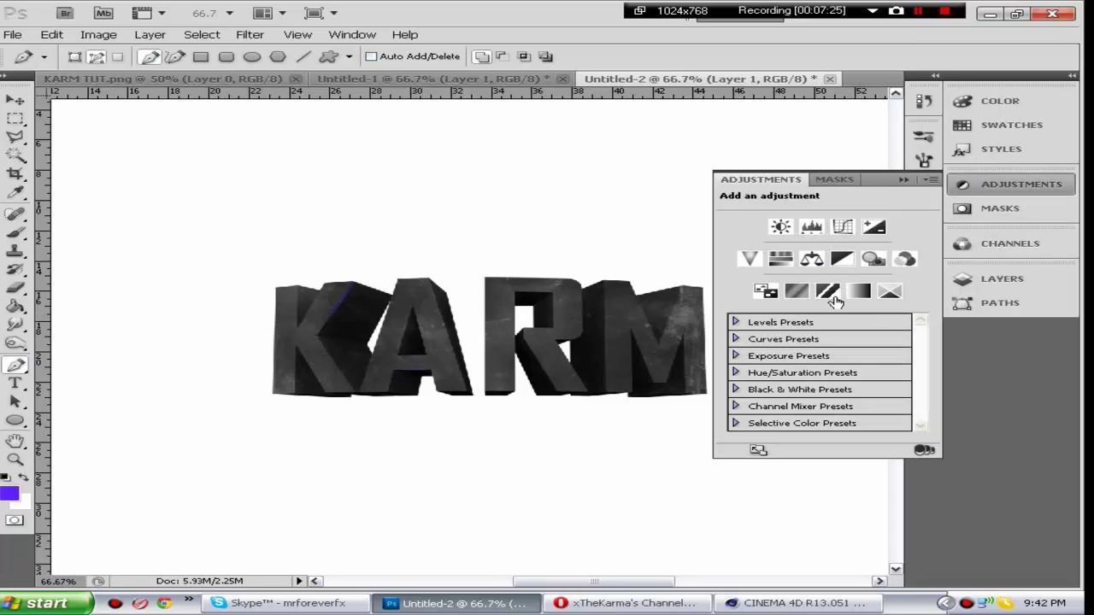
click(860, 293)
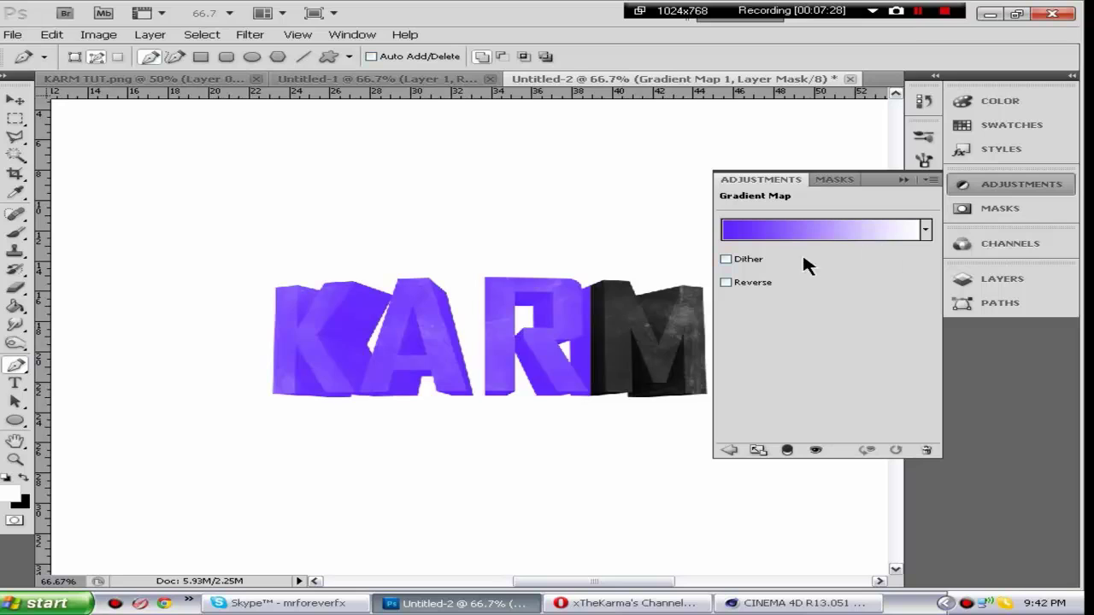
click(925, 229)
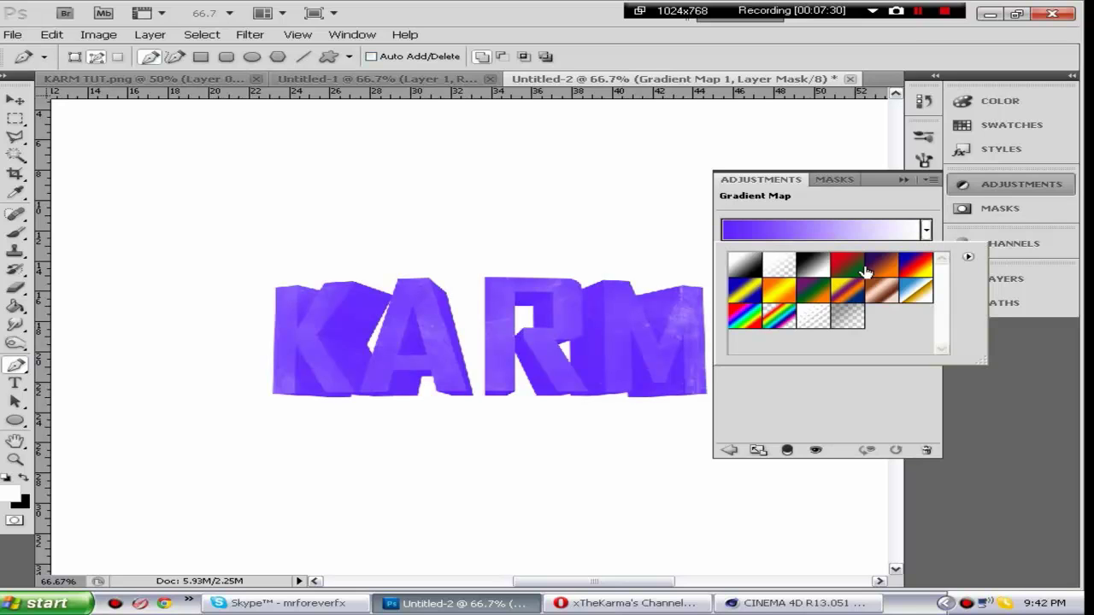
click(880, 263)
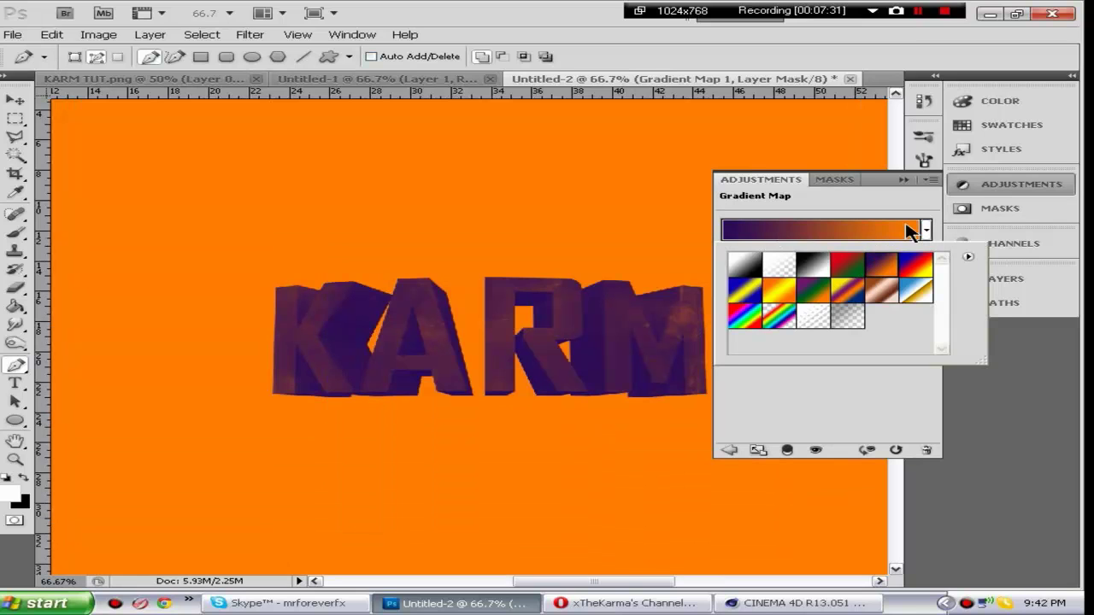
click(926, 231)
Try Soft Light and Overlay blending on the Gradient Map, settling on Normal.
click(1000, 278)
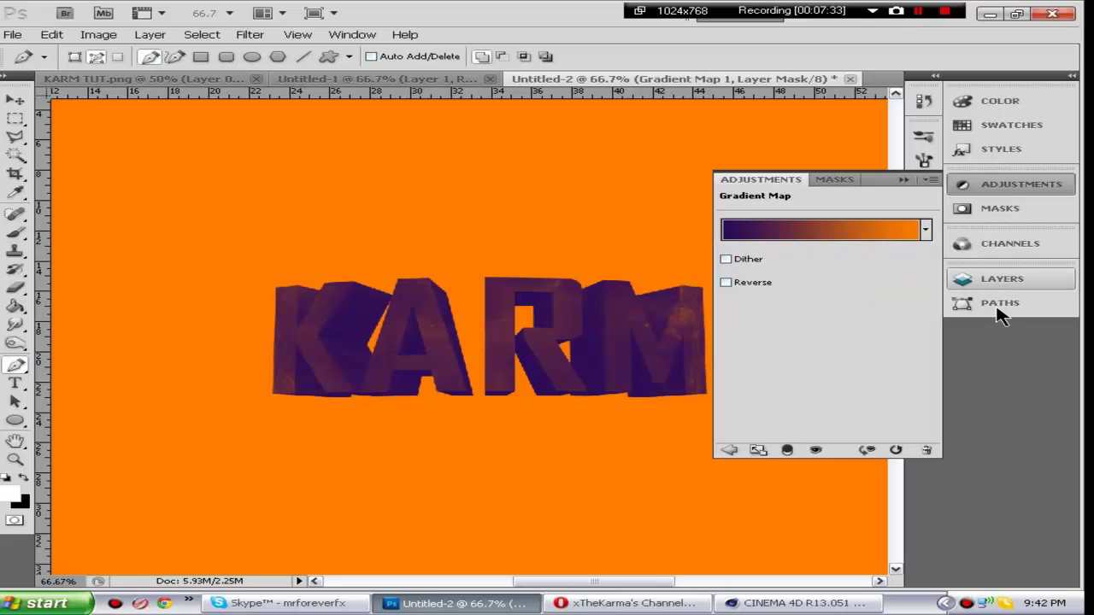
click(861, 171)
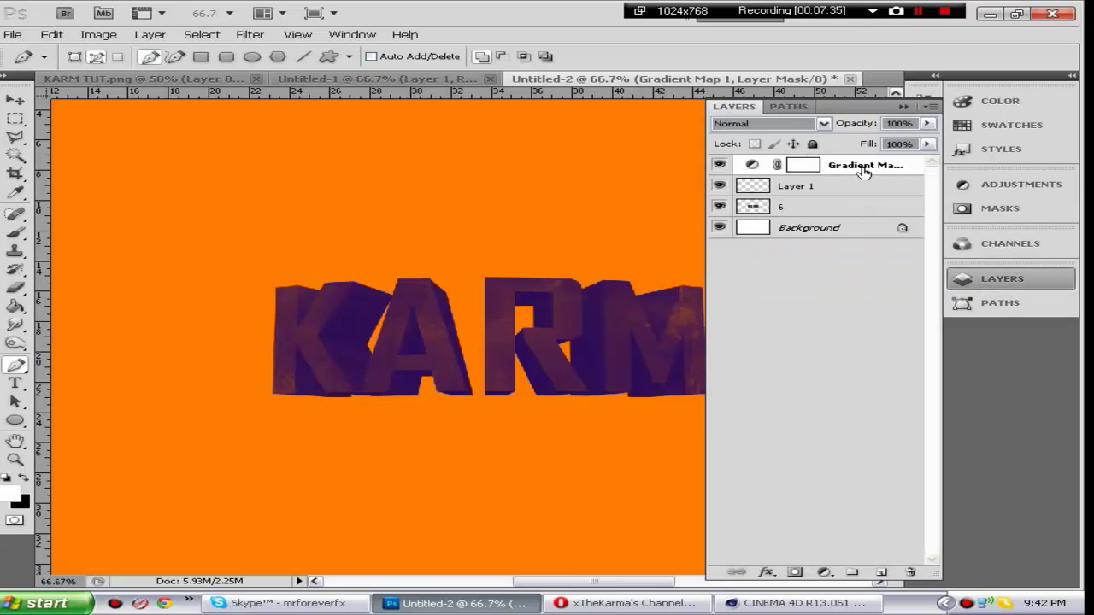
click(823, 123)
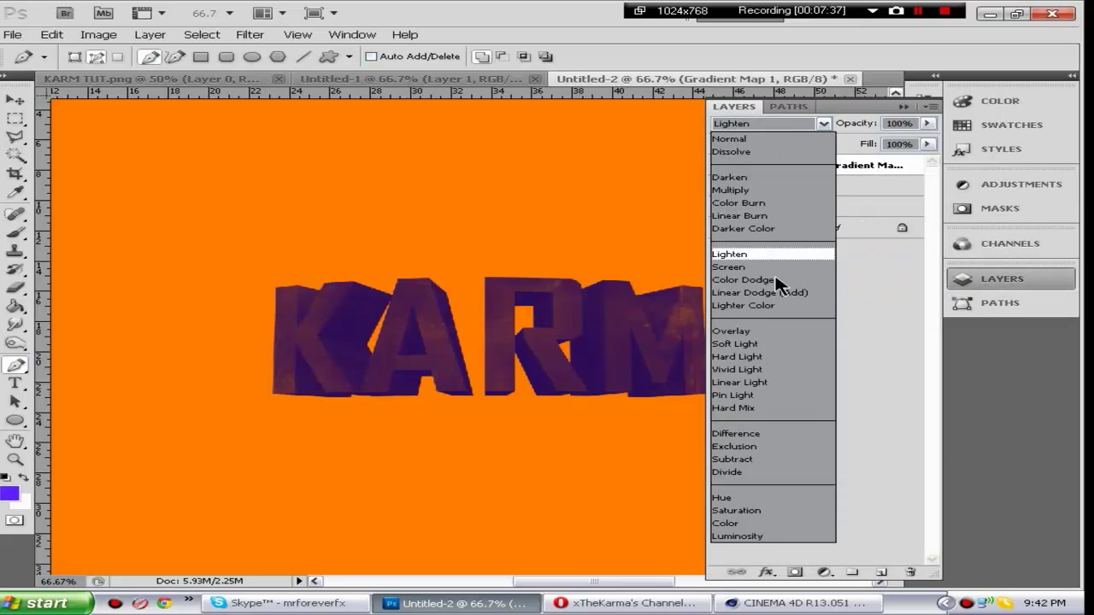
click(782, 344)
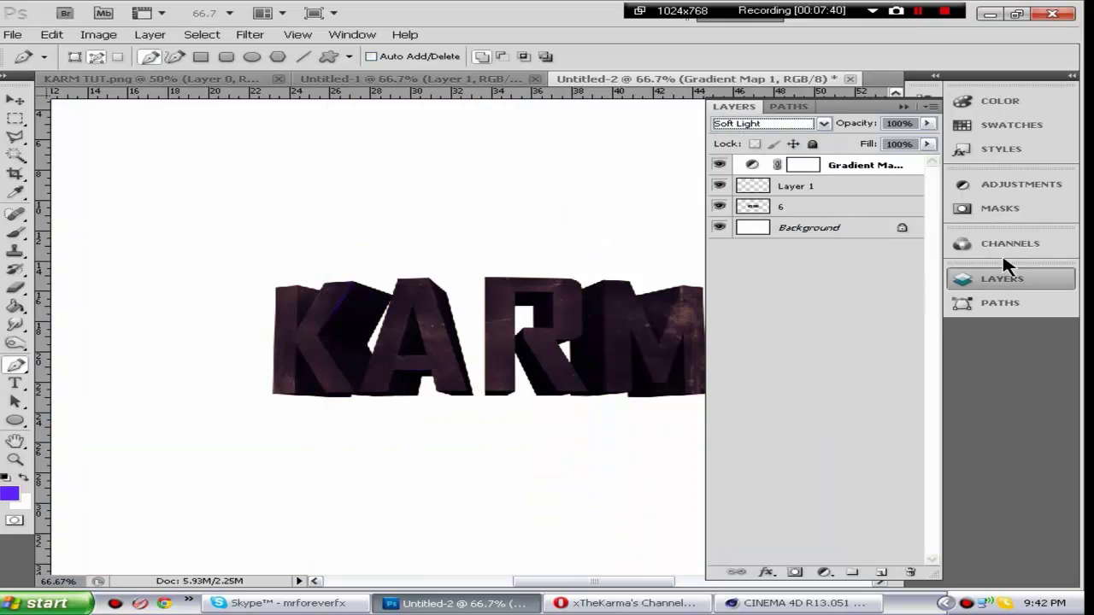
click(996, 280)
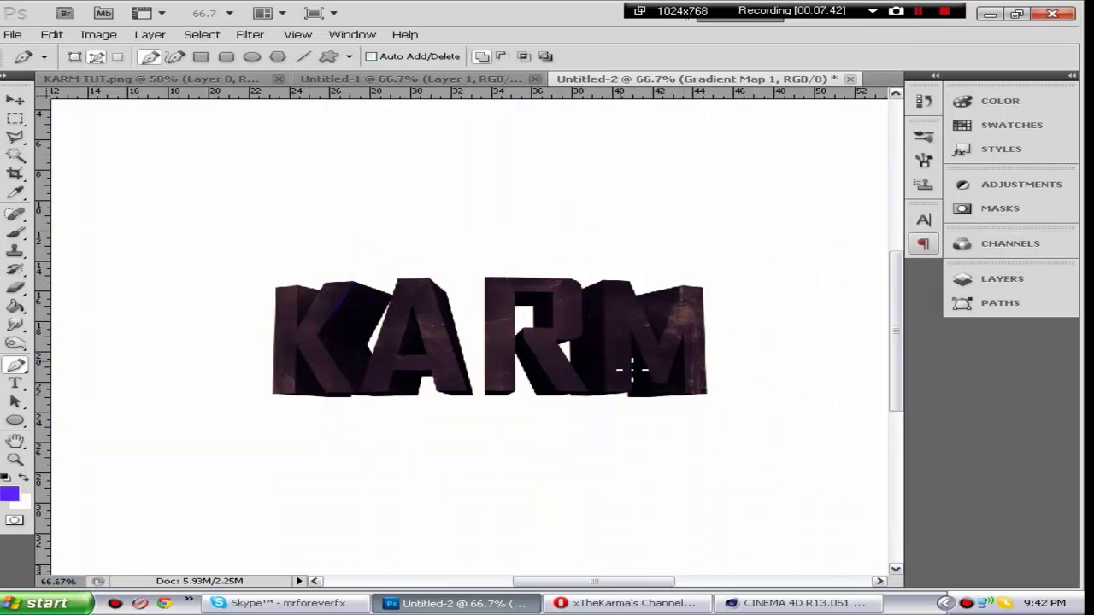
click(1002, 279)
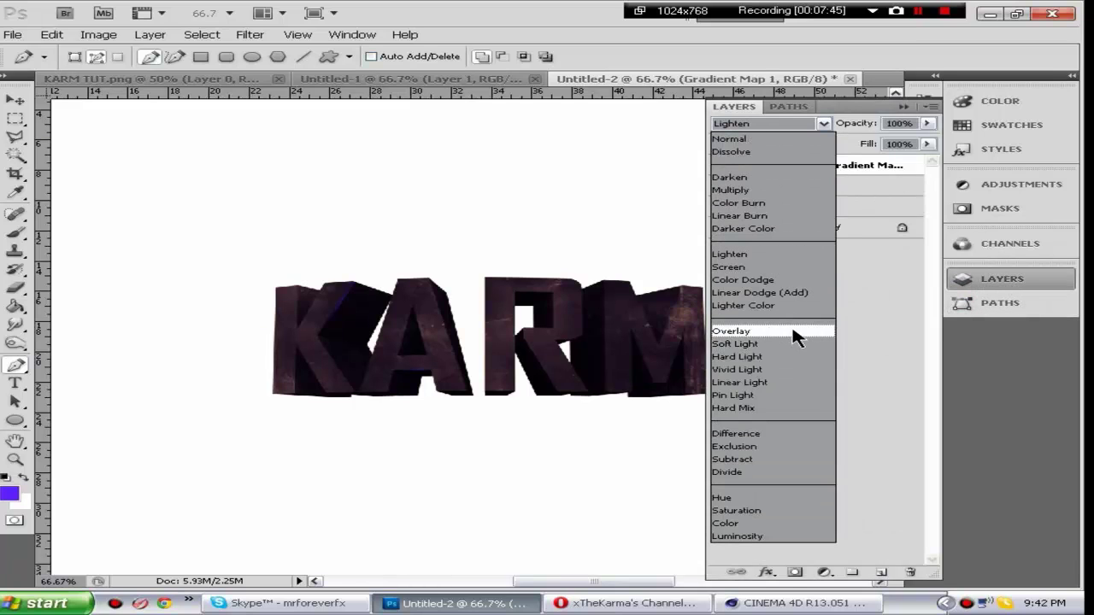
click(810, 329)
click(820, 125)
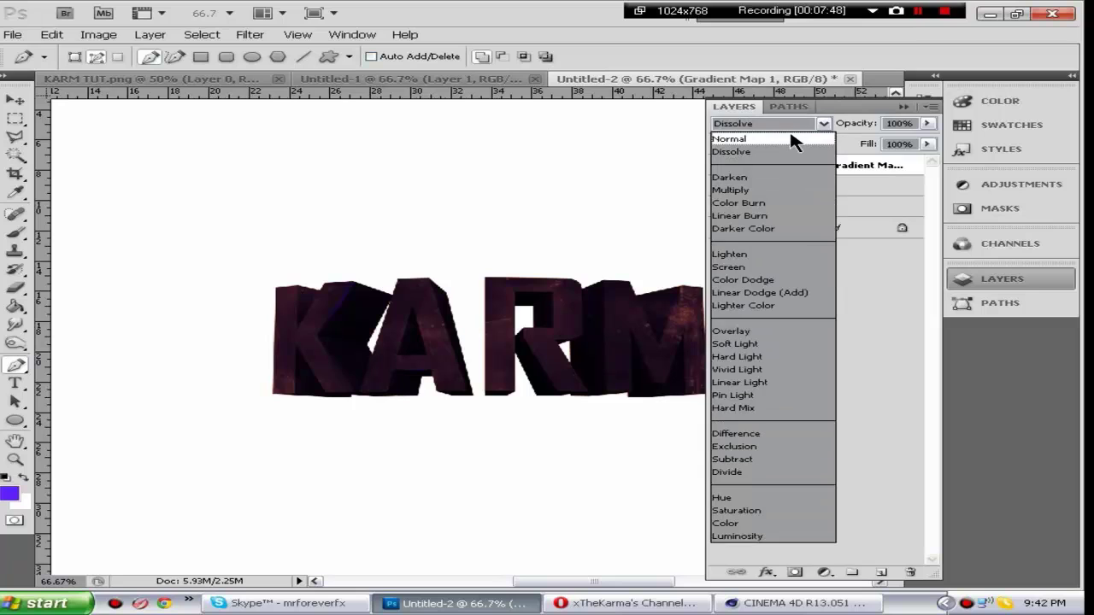
click(793, 140)
Lower the Gradient Map opacity to 28% and zoom out to see the whole canvas.
click(928, 123)
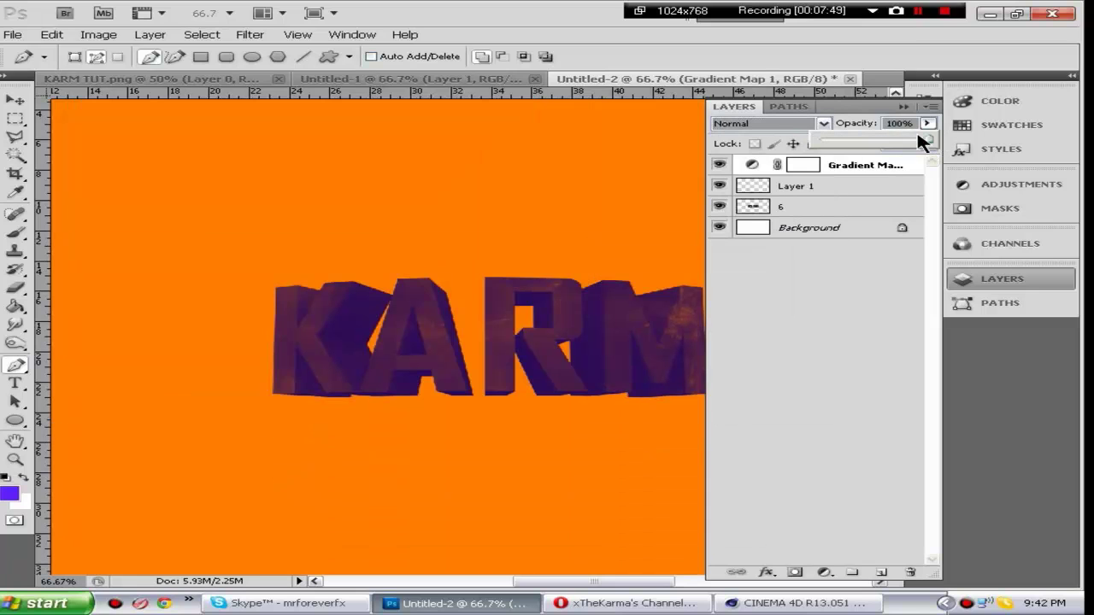
drag(924, 140, 852, 146)
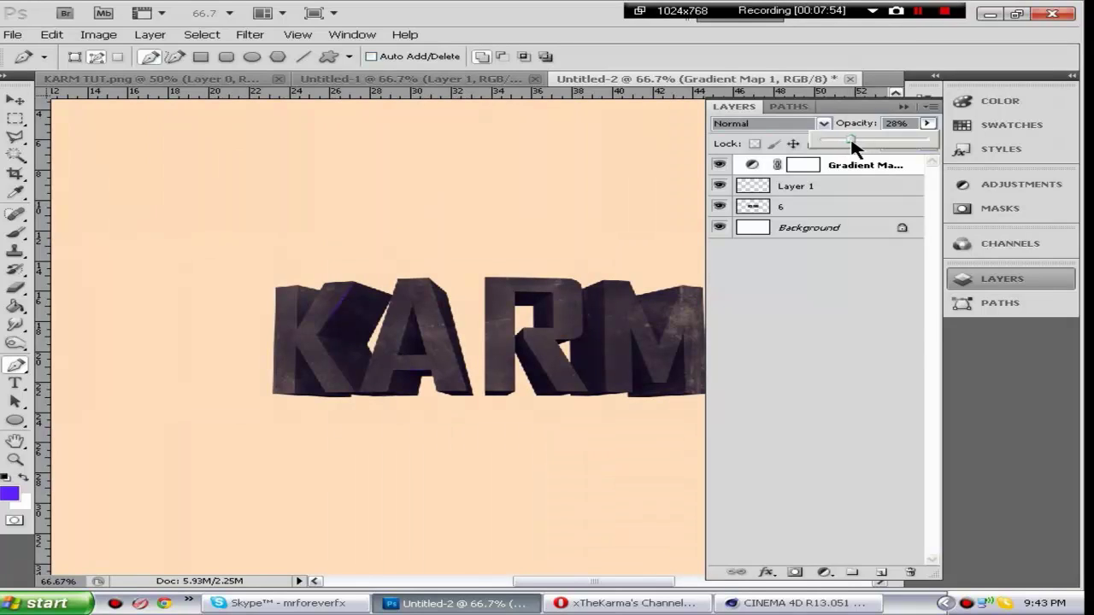
click(983, 278)
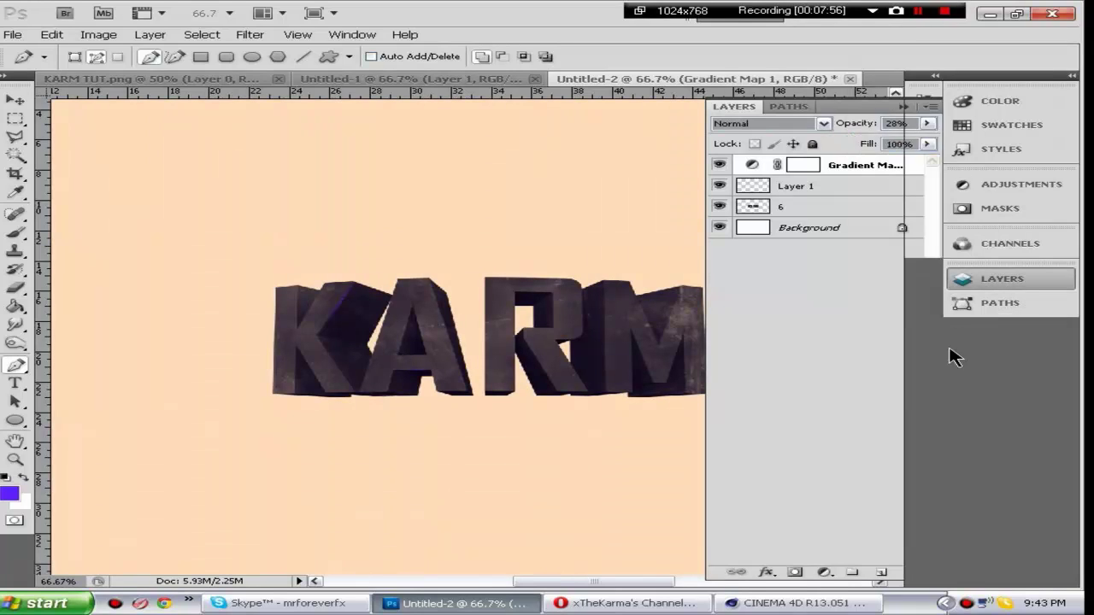
key(ctrl+minus)
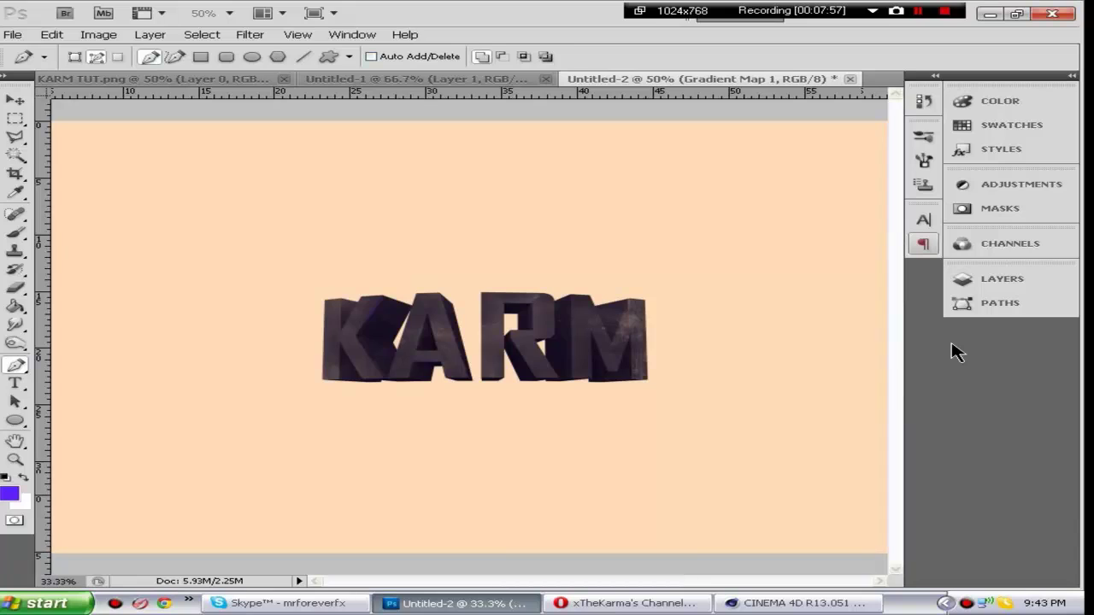
key(ctrl+minus)
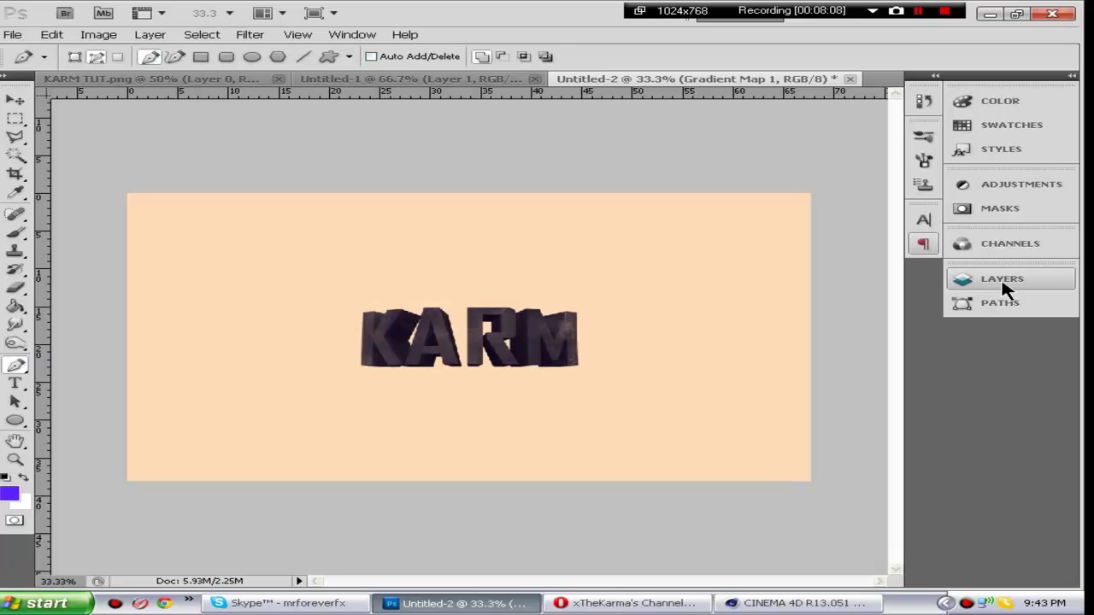
Bring the Opera browser forward and show the other YouTube channel's red-banner page.
click(628, 604)
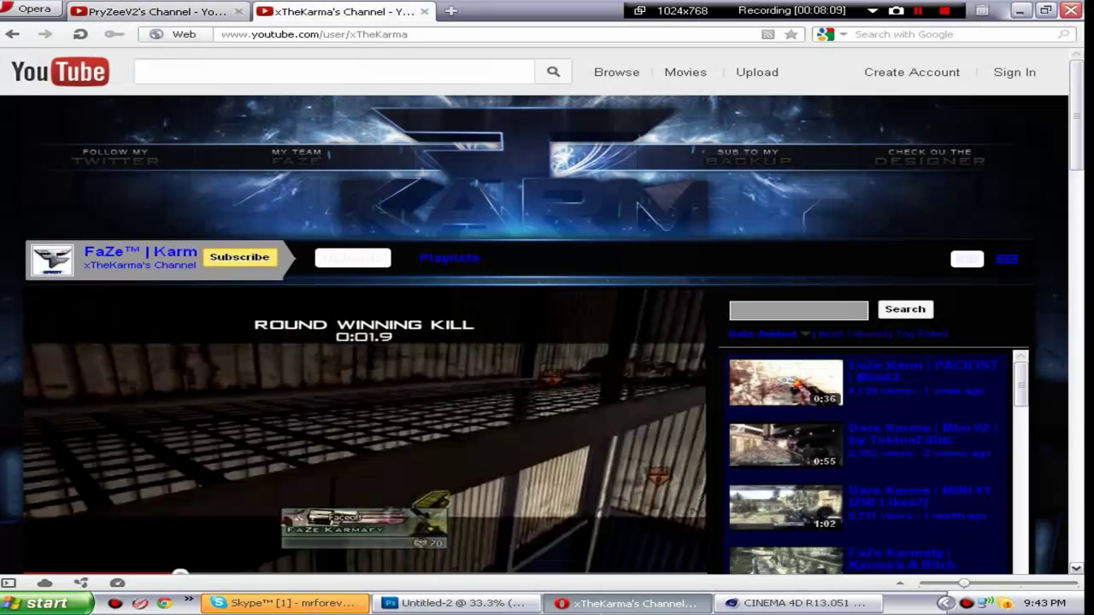
click(177, 14)
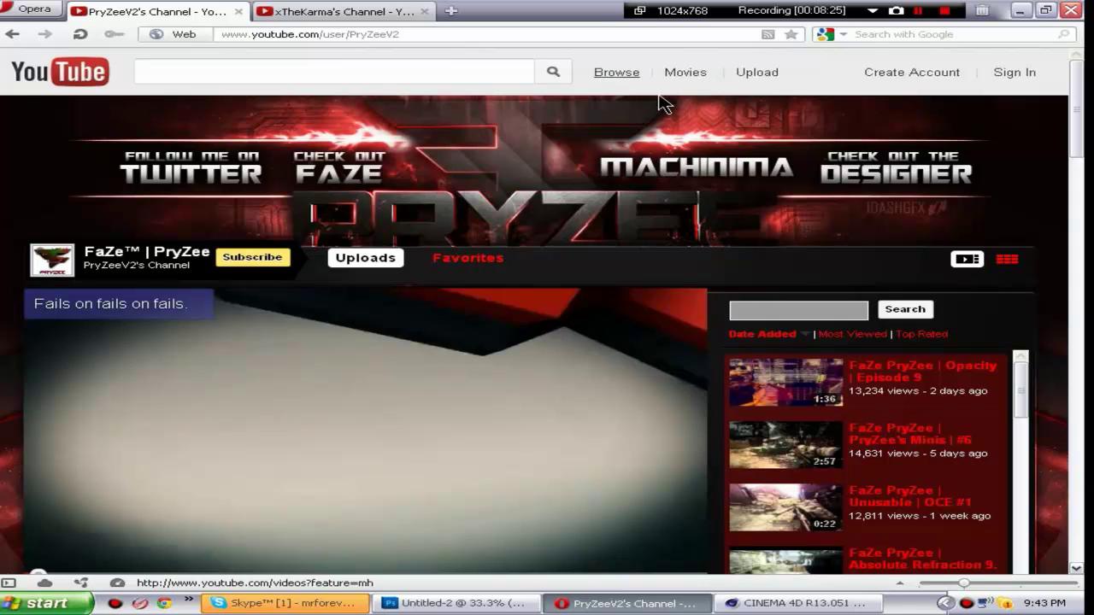
click(919, 12)
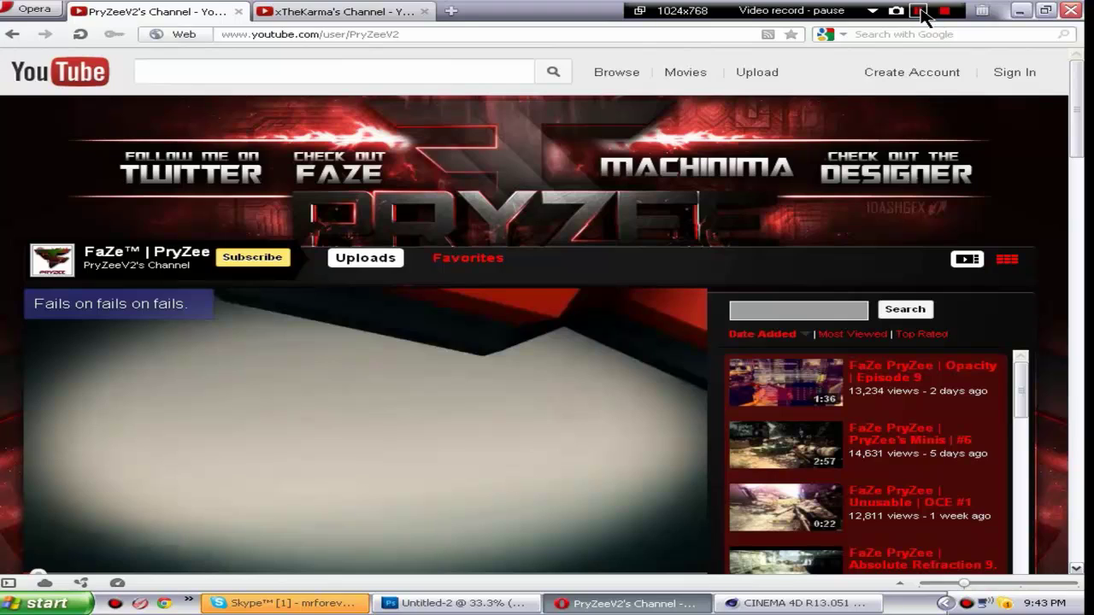